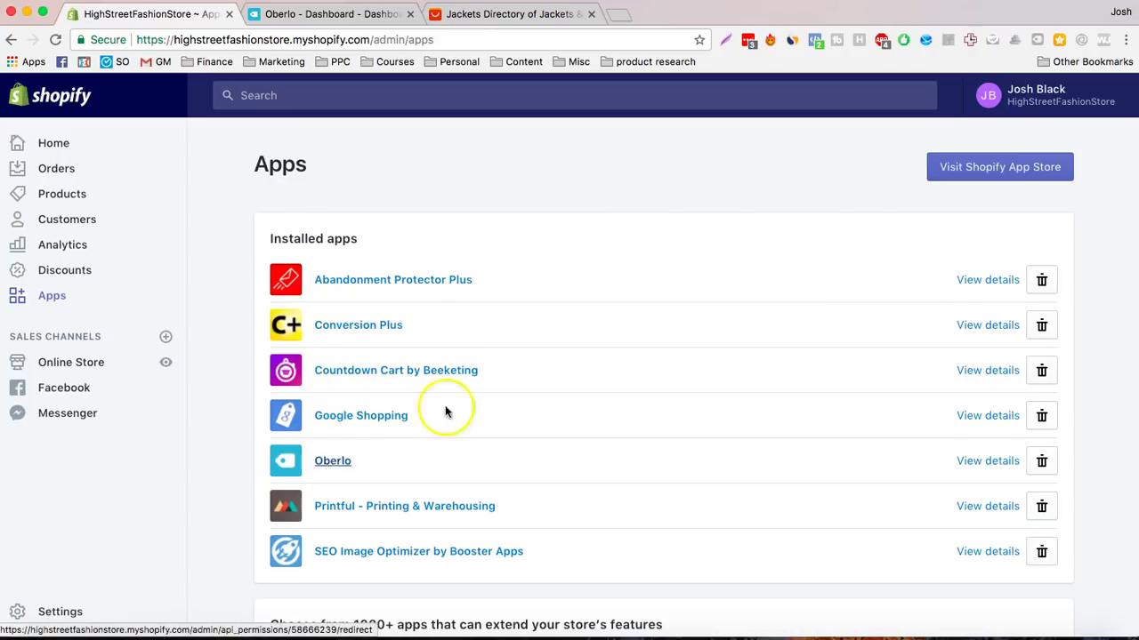
Open the Shopify App Store from the store's apps page and search it for "obelro"
click(976, 167)
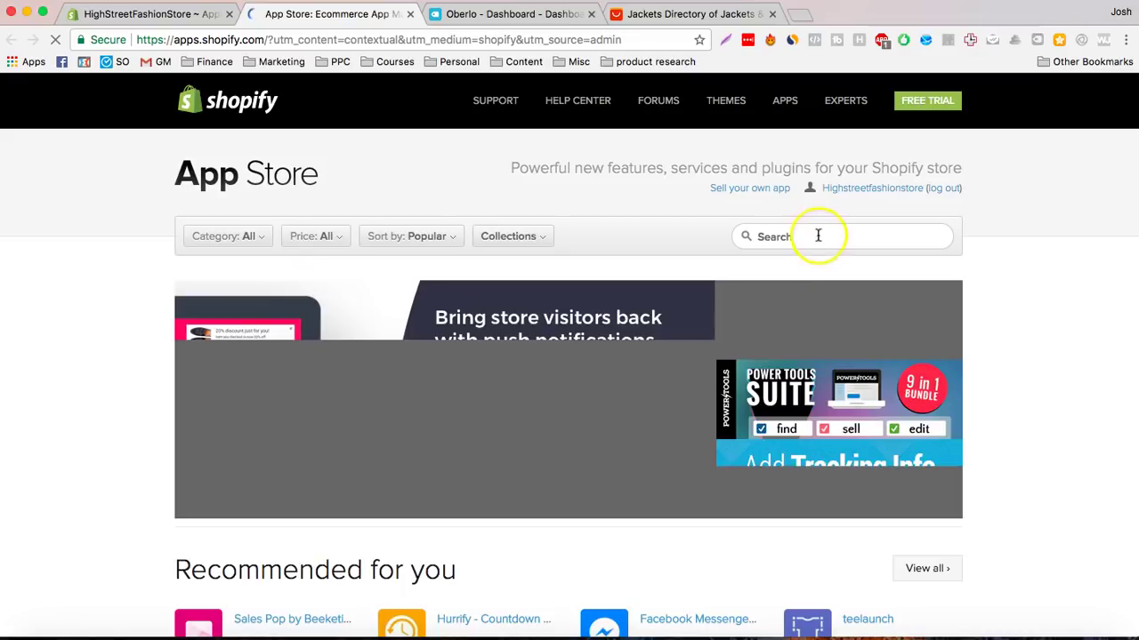
click(818, 236)
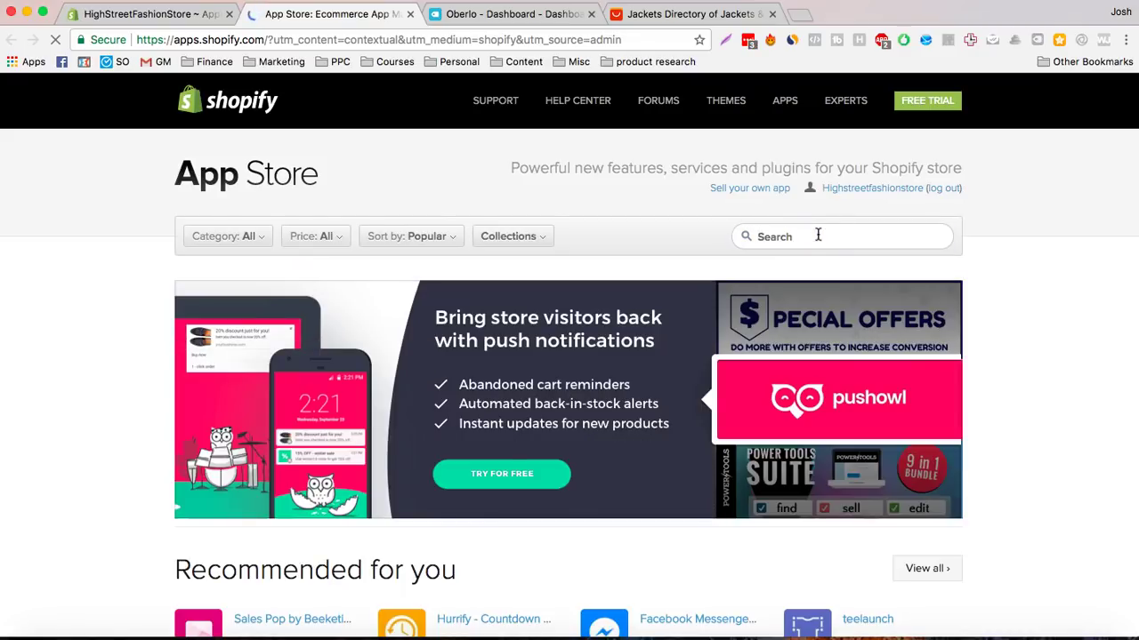
click(818, 236)
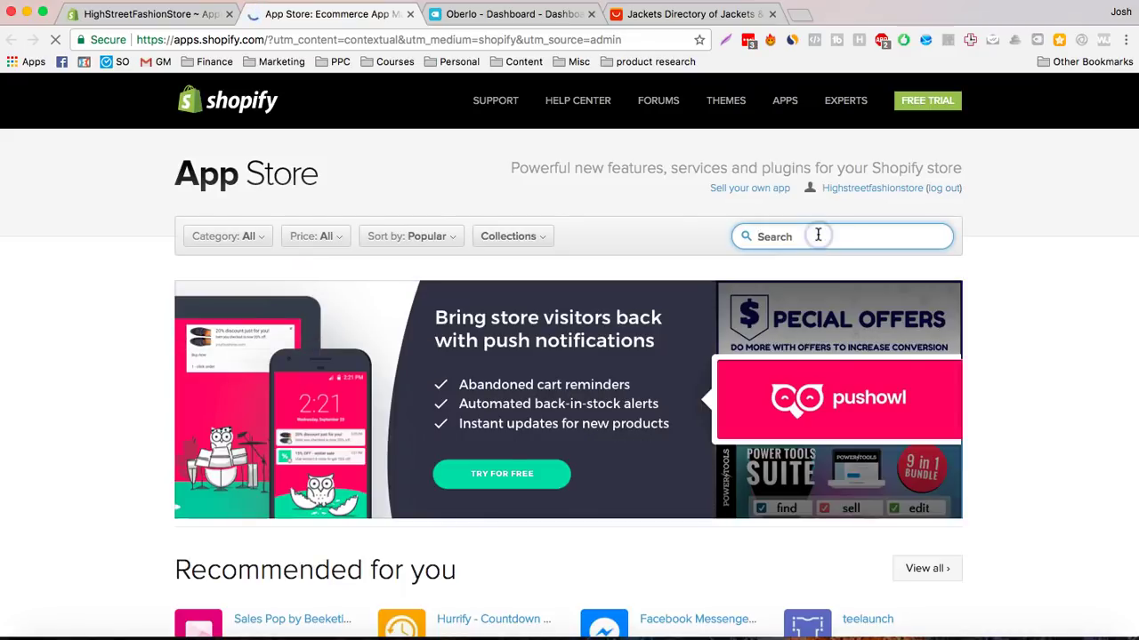
text(obelro)
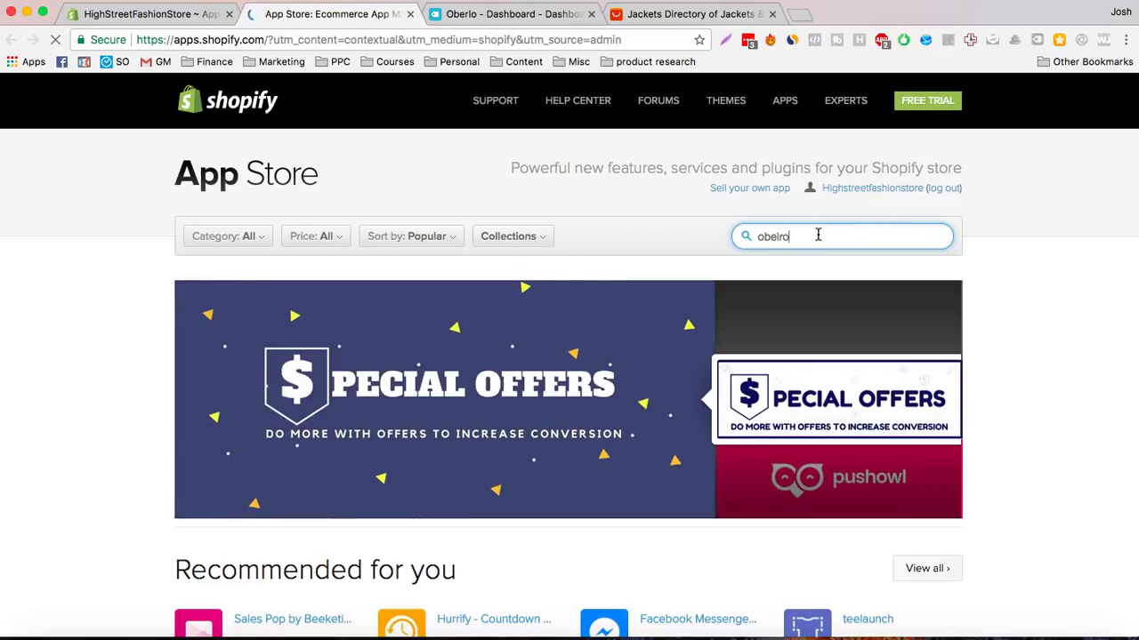
key(Return)
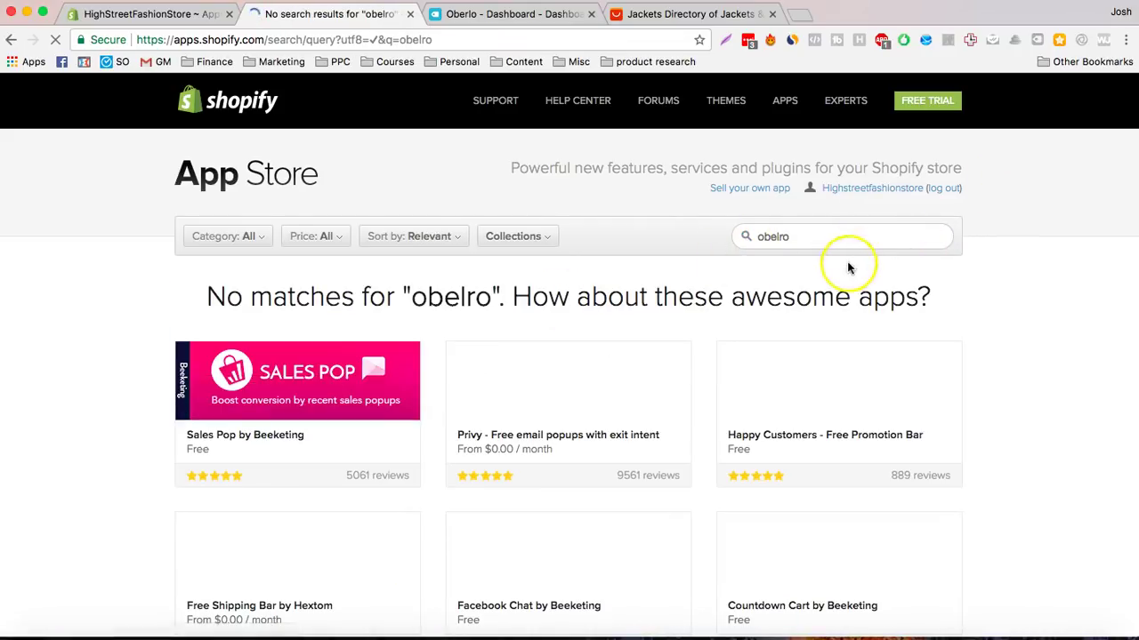
Search the App Store for "oberlo", then get the Oberlo app from its listing
double_click(824, 238)
text(o)
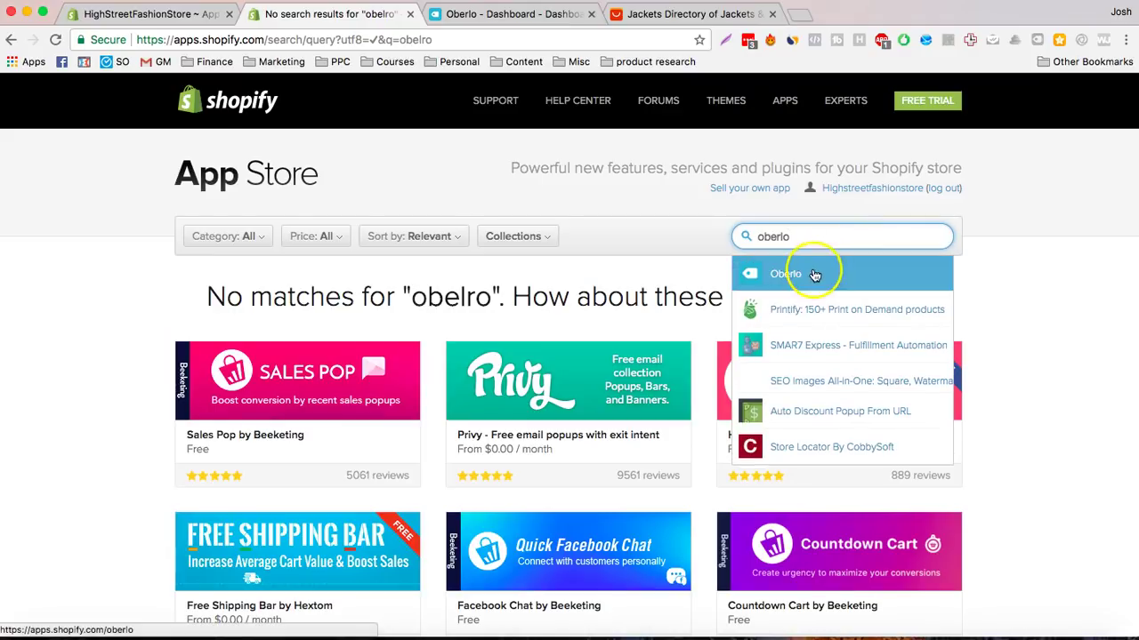
click(814, 275)
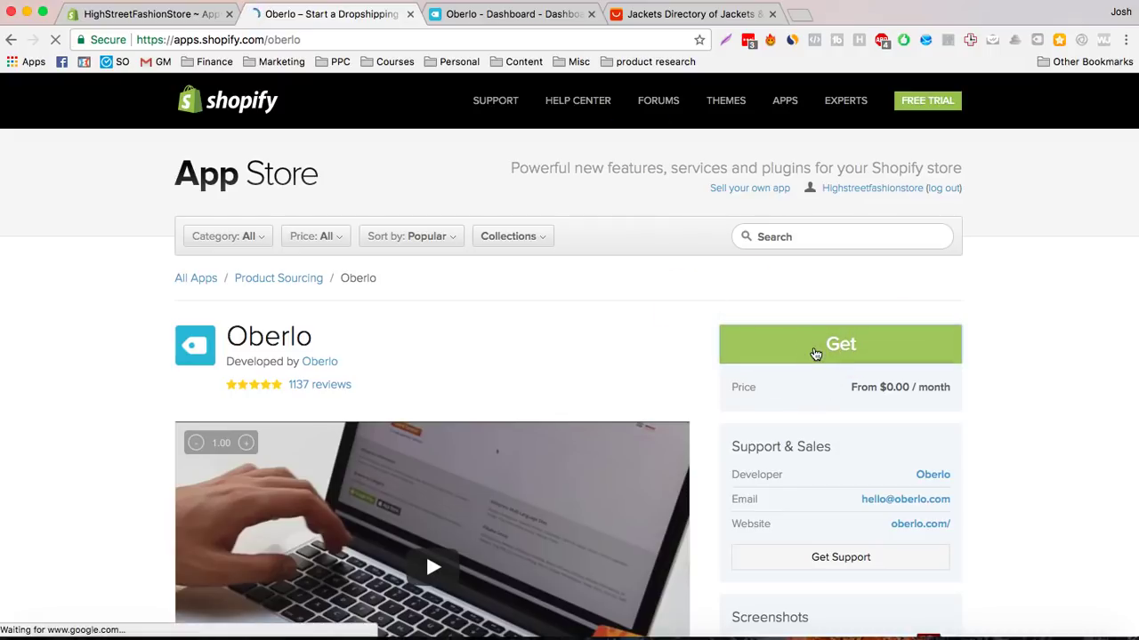
click(815, 353)
click(460, 331)
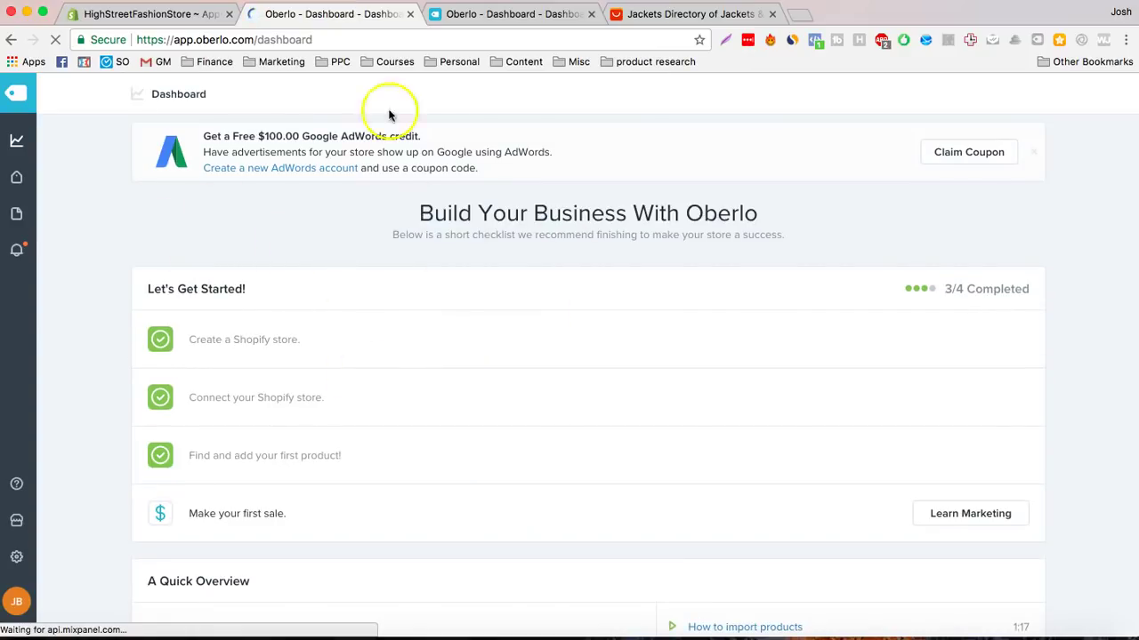
Search Google for "oberlo extension" in a new browser tab and open the Chrome Web Store listing for Oberlo - Aliexpress.com Product Importer
click(820, 18)
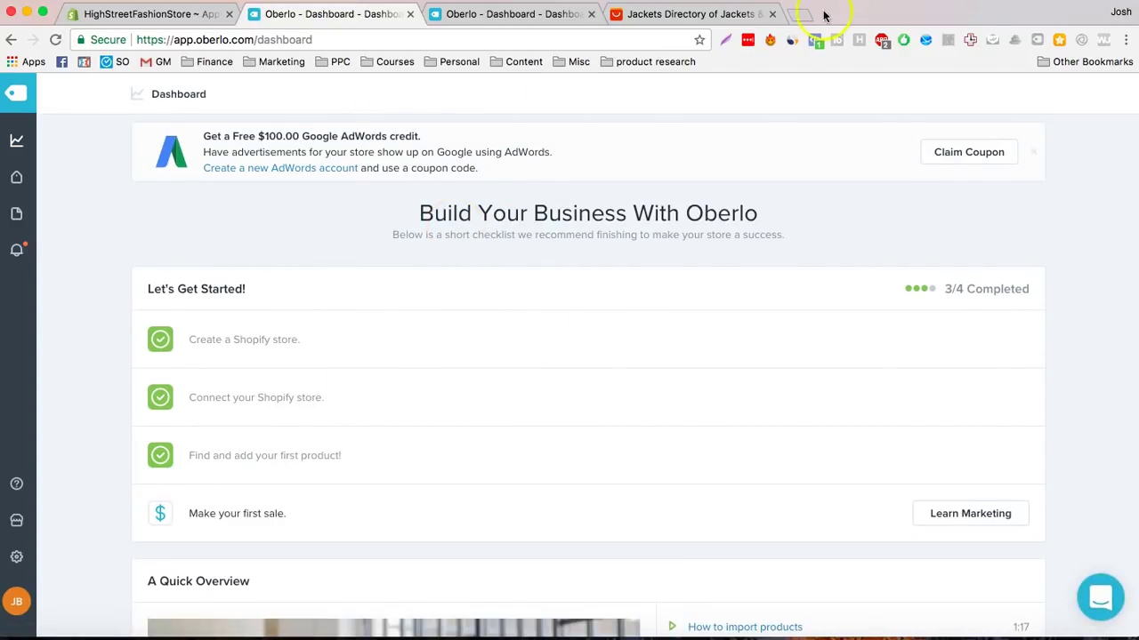
click(803, 18)
text(o)
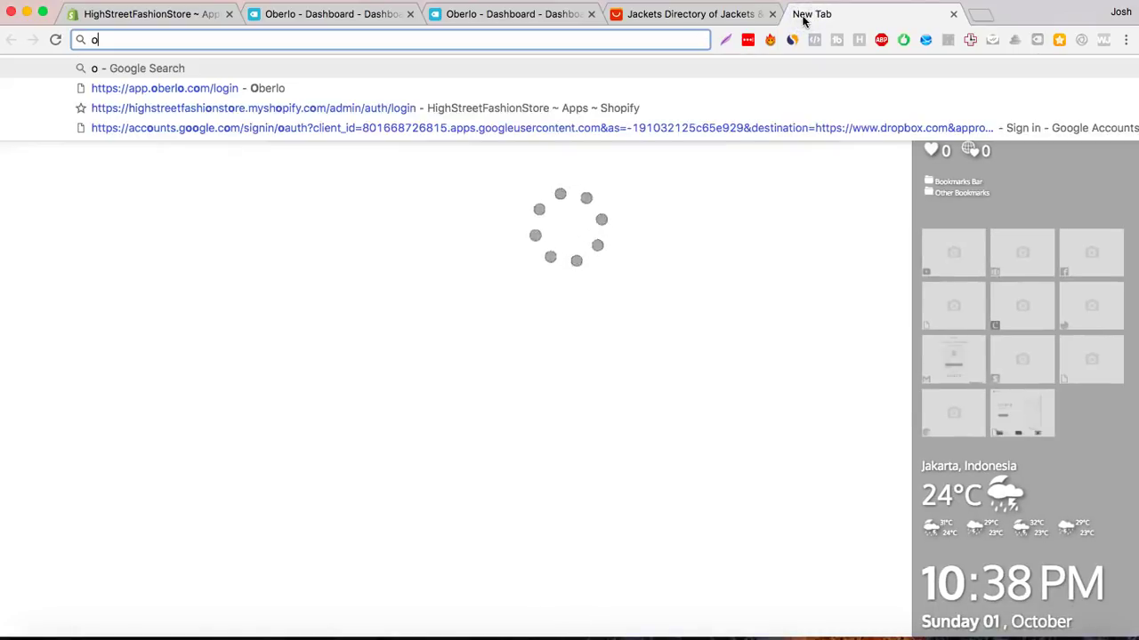
text(bel)
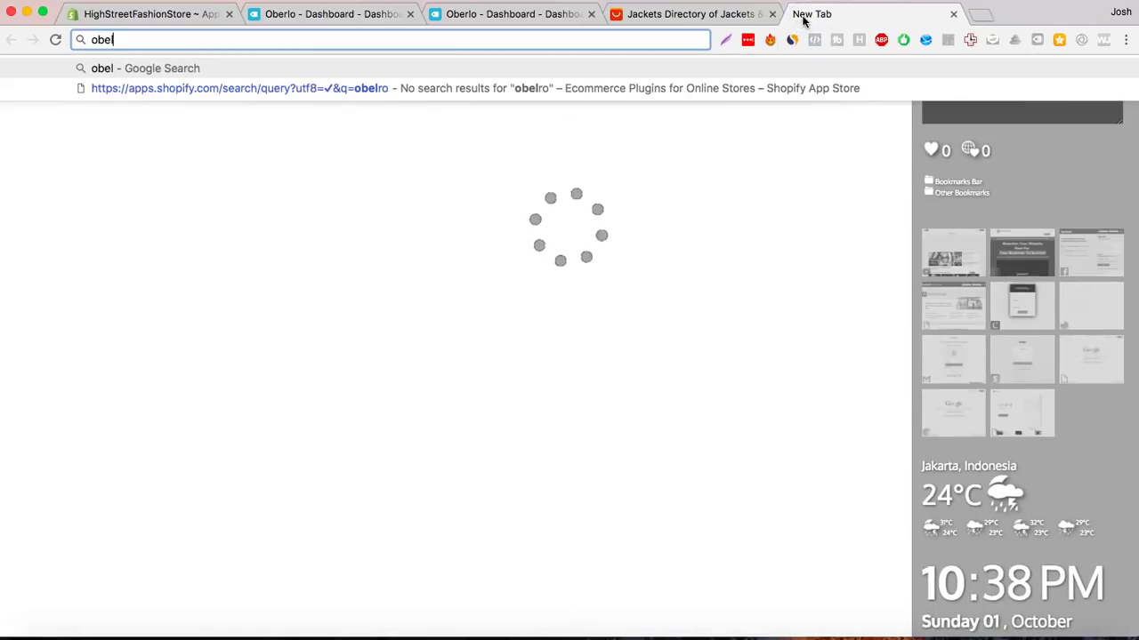
key(BackSpace)
key(BackSpace)
key(BackSpace)
text(ber)
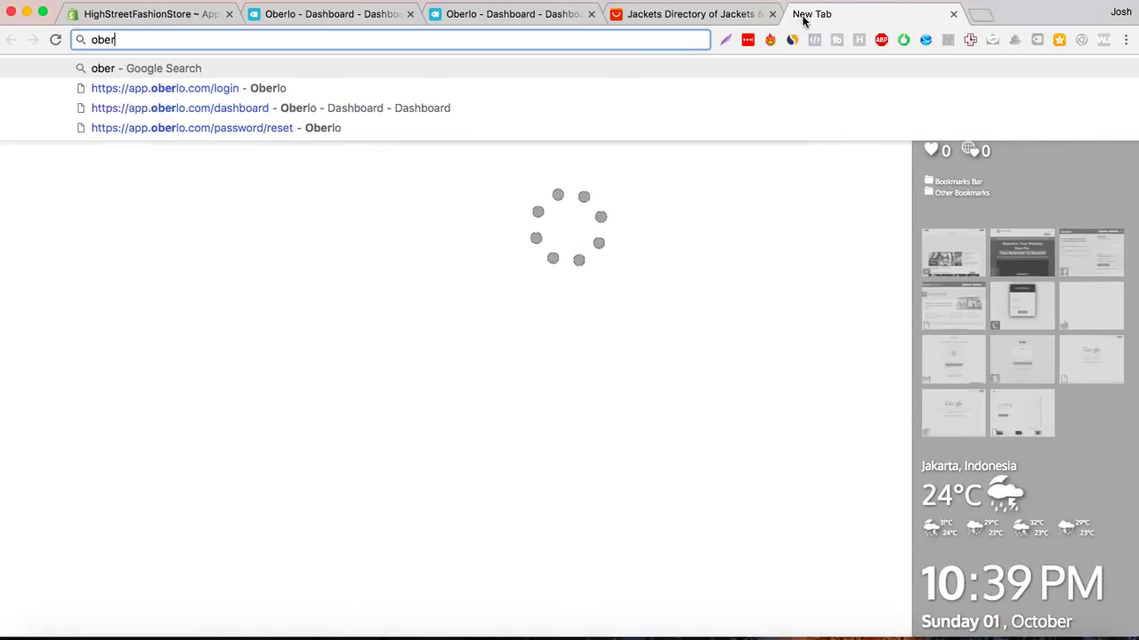
text(lo extension)
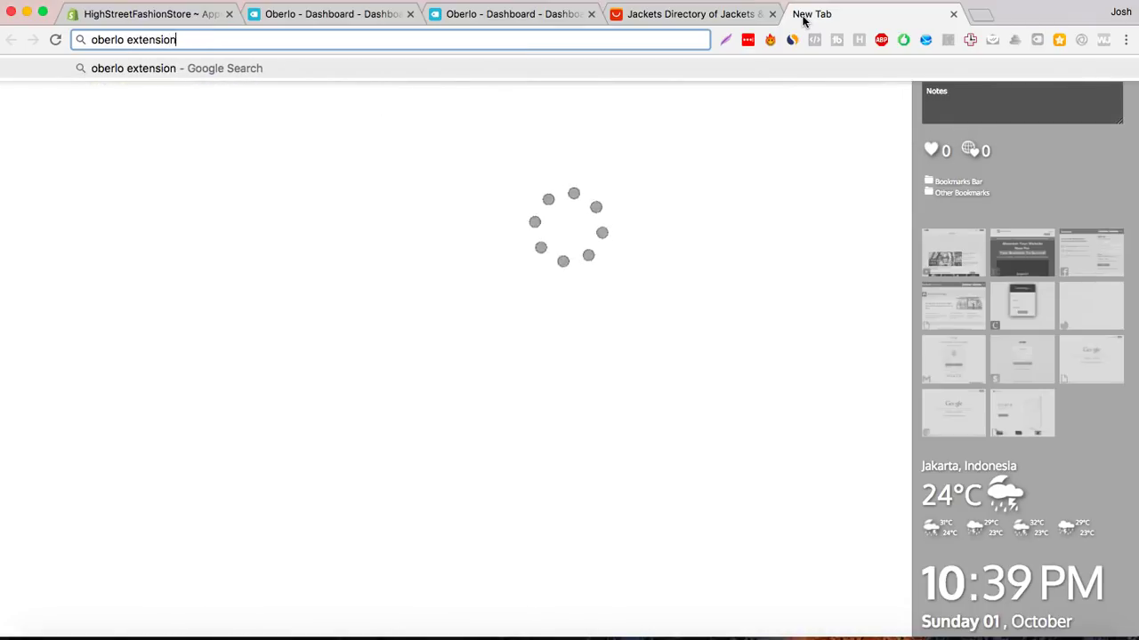
key(Return)
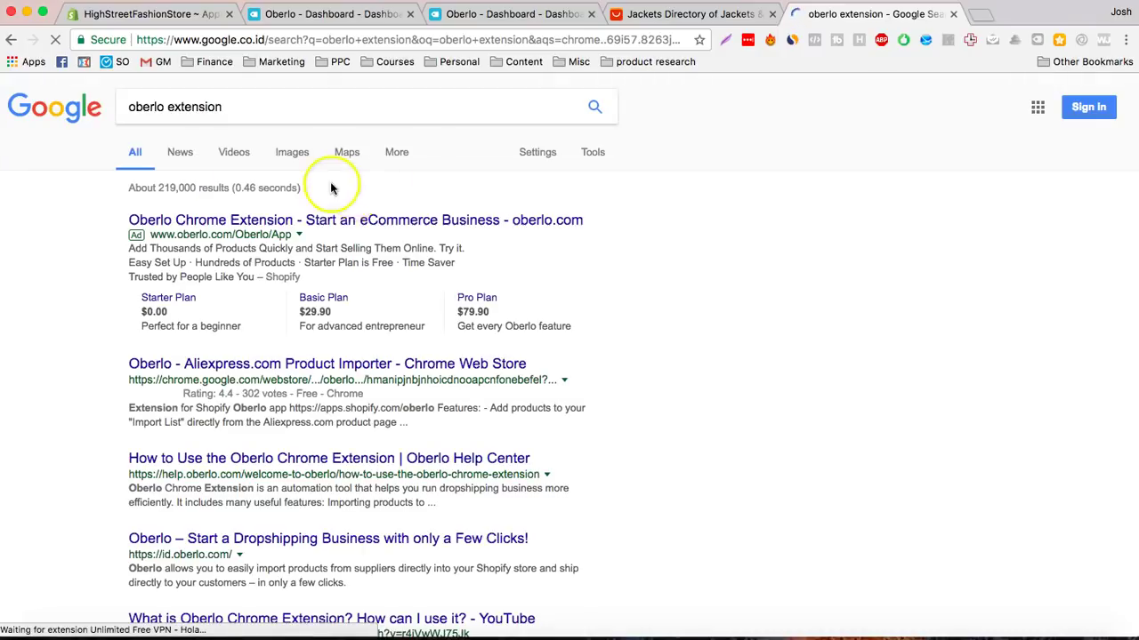
click(246, 363)
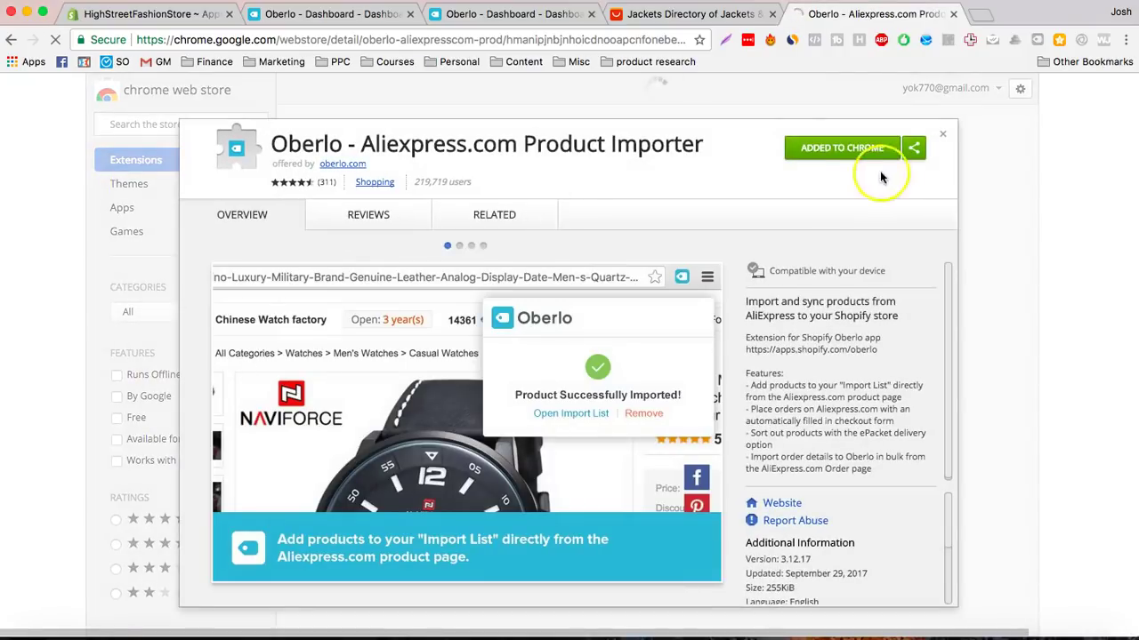
click(807, 149)
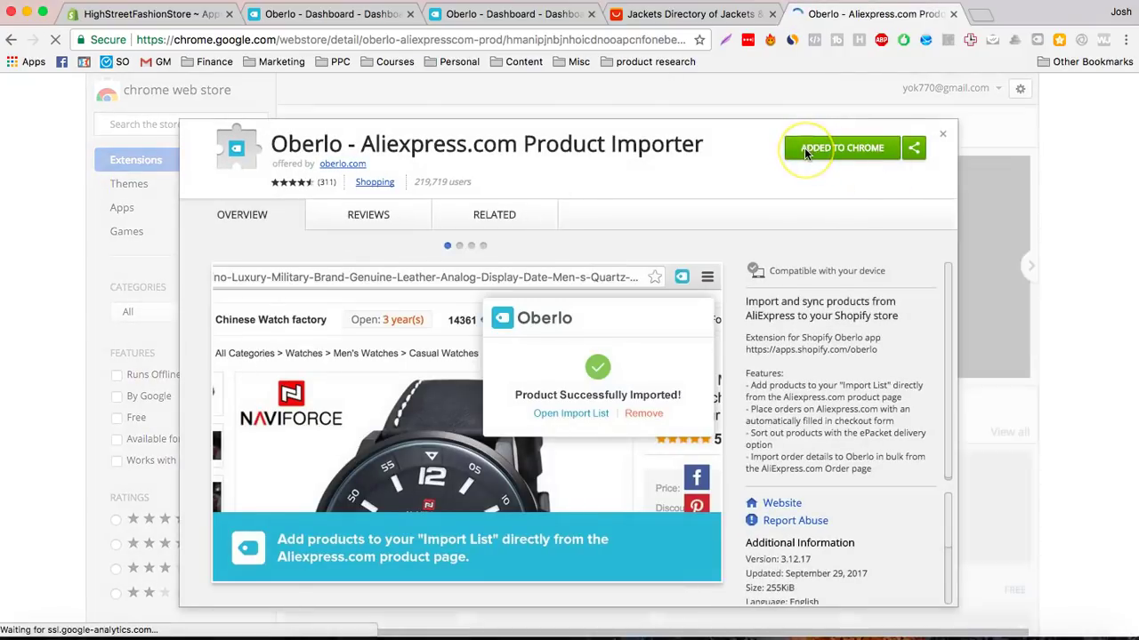
Switch to the AliExpress jackets listing and import the Mountainskin hooded jacket and the Aelfric Eden bomber jacket into Oberlo
click(669, 16)
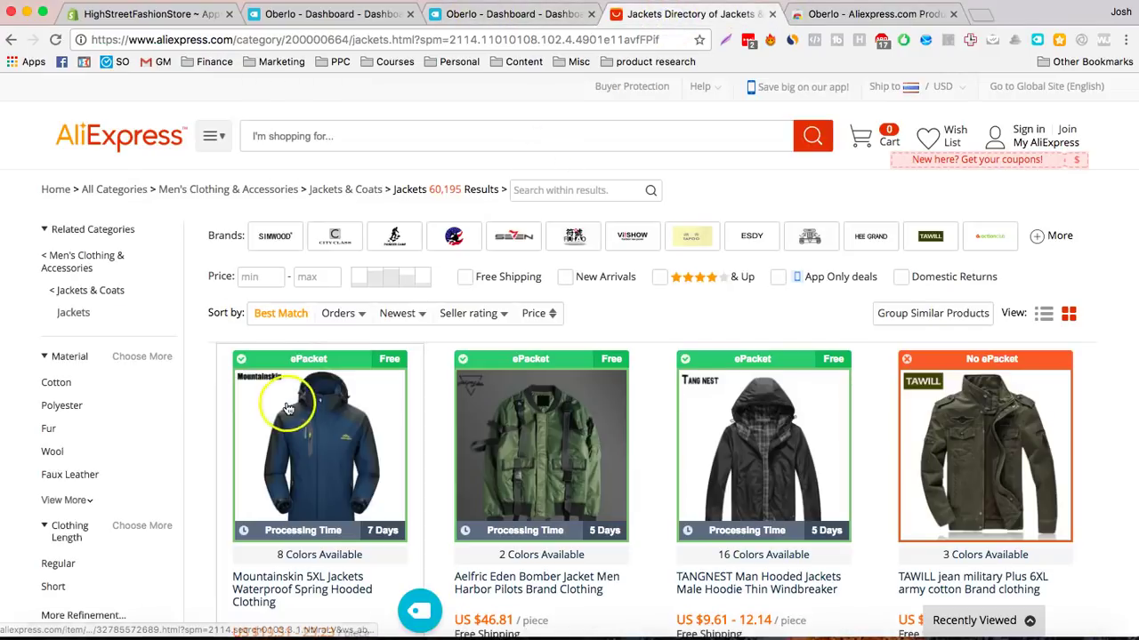
click(417, 612)
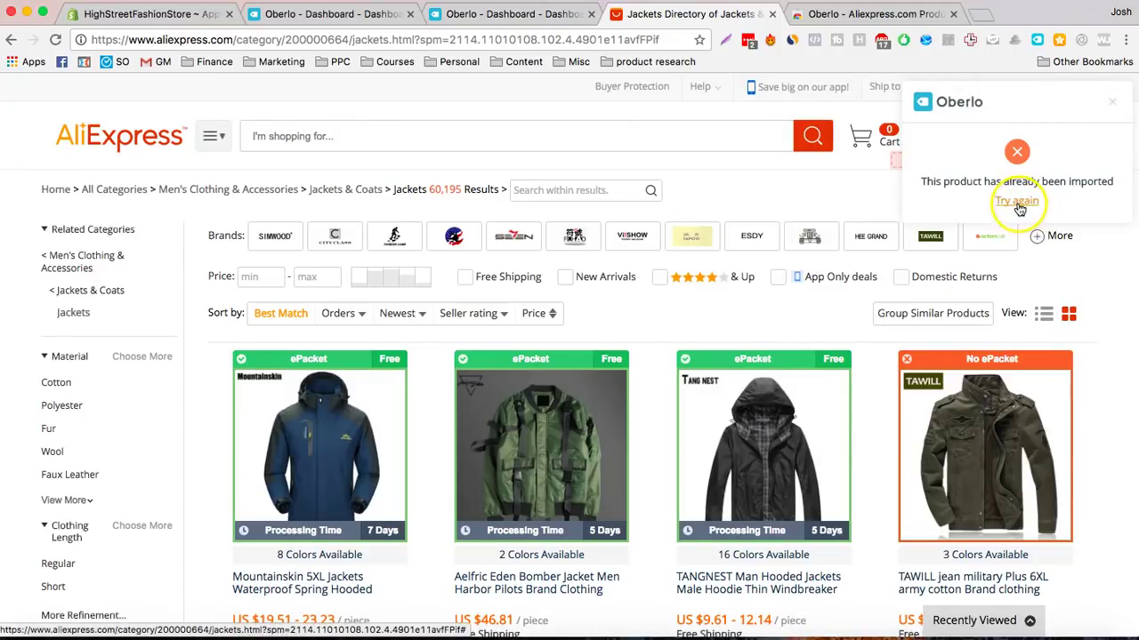
click(1017, 203)
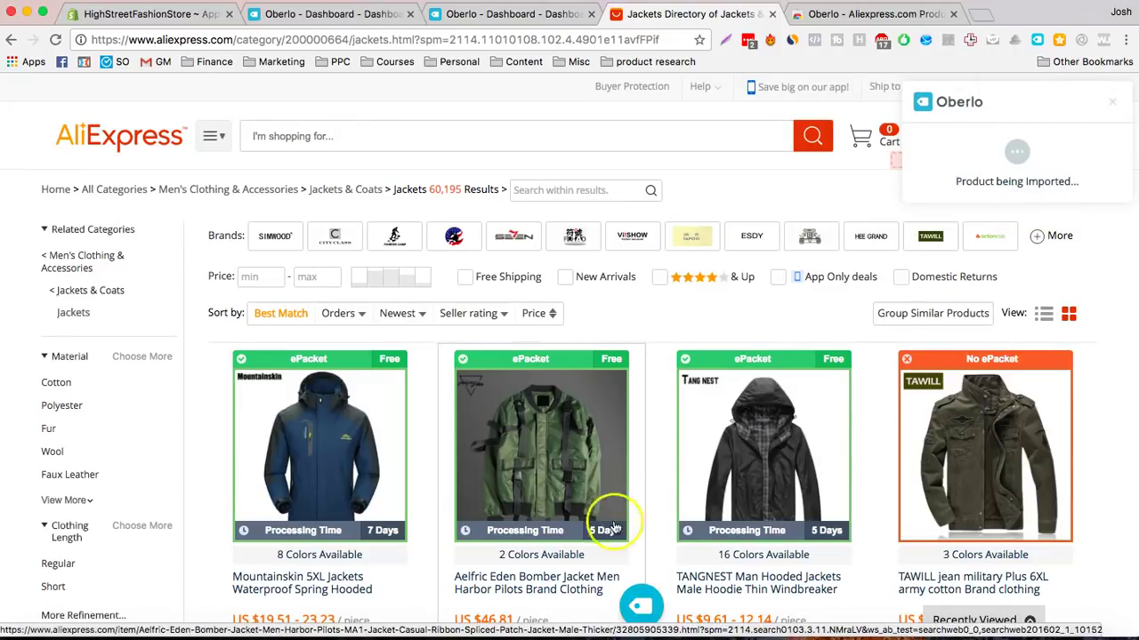
click(639, 619)
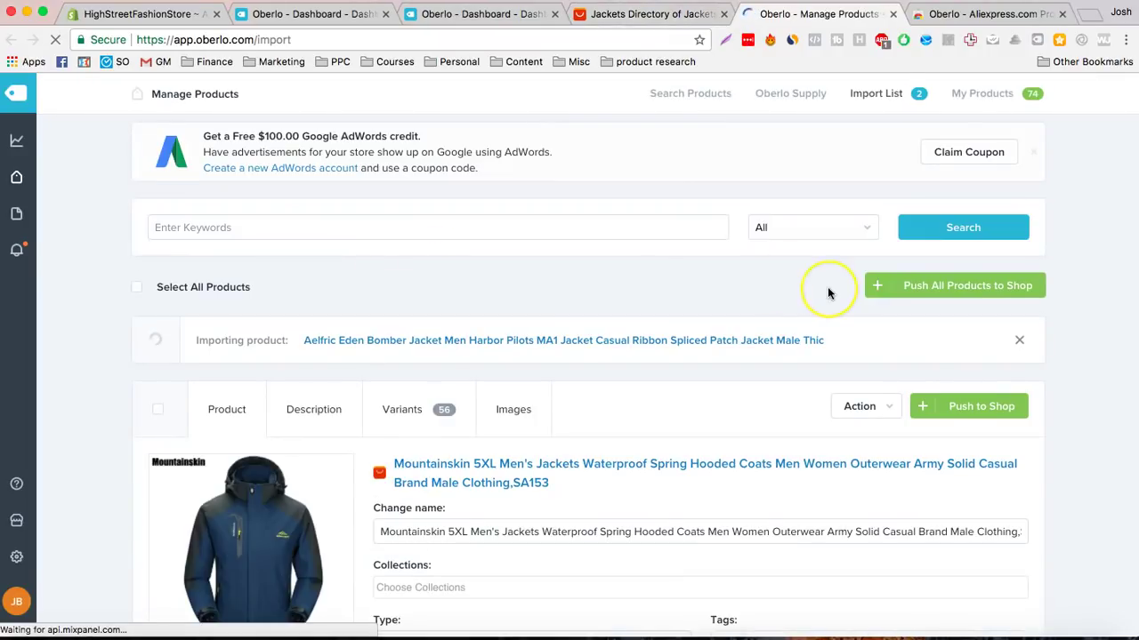
Shorten the imported Aelfric Eden product's name to "Bomber Jacket" in the Oberlo import list
scroll(836, 294, down, 3)
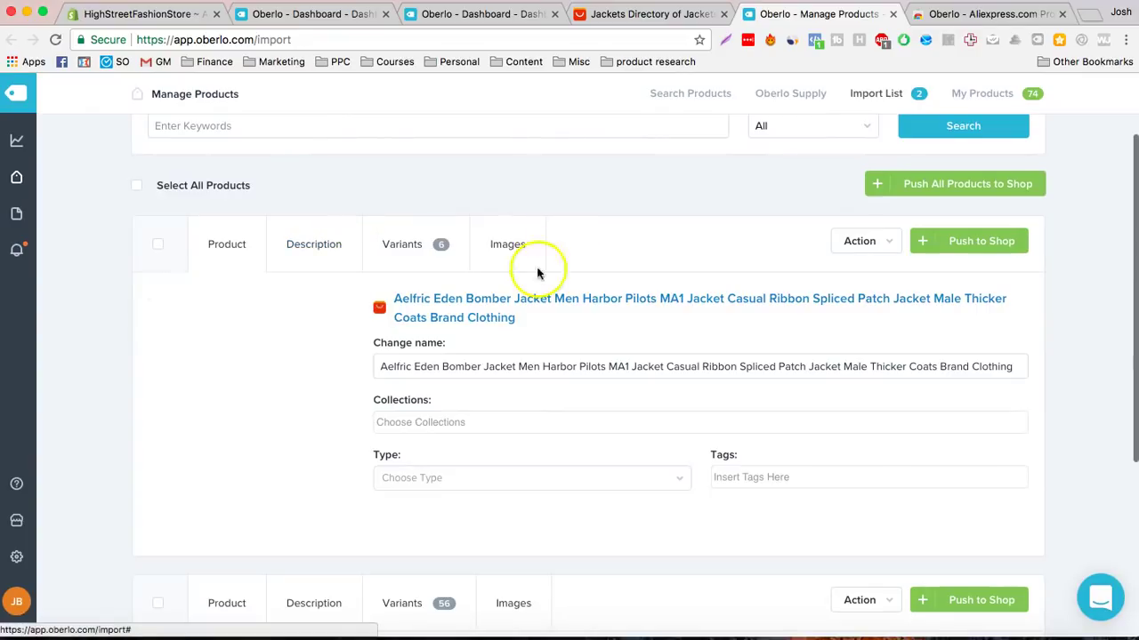
scroll(338, 358, down, 2)
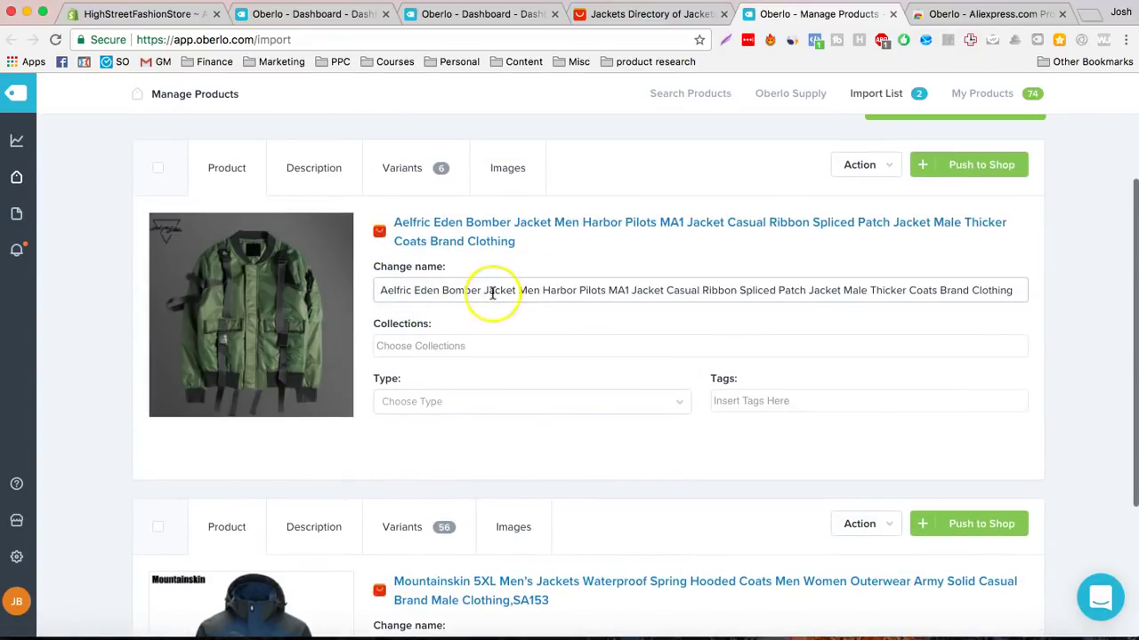
drag(443, 290, 239, 289)
key(BackSpace)
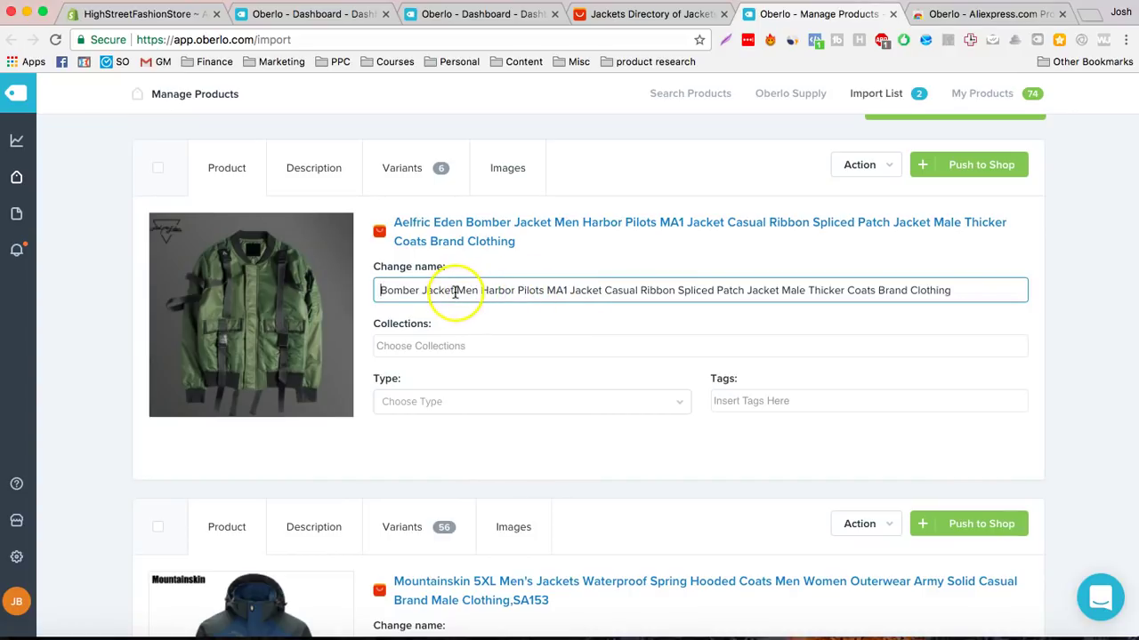
drag(454, 292, 1028, 331)
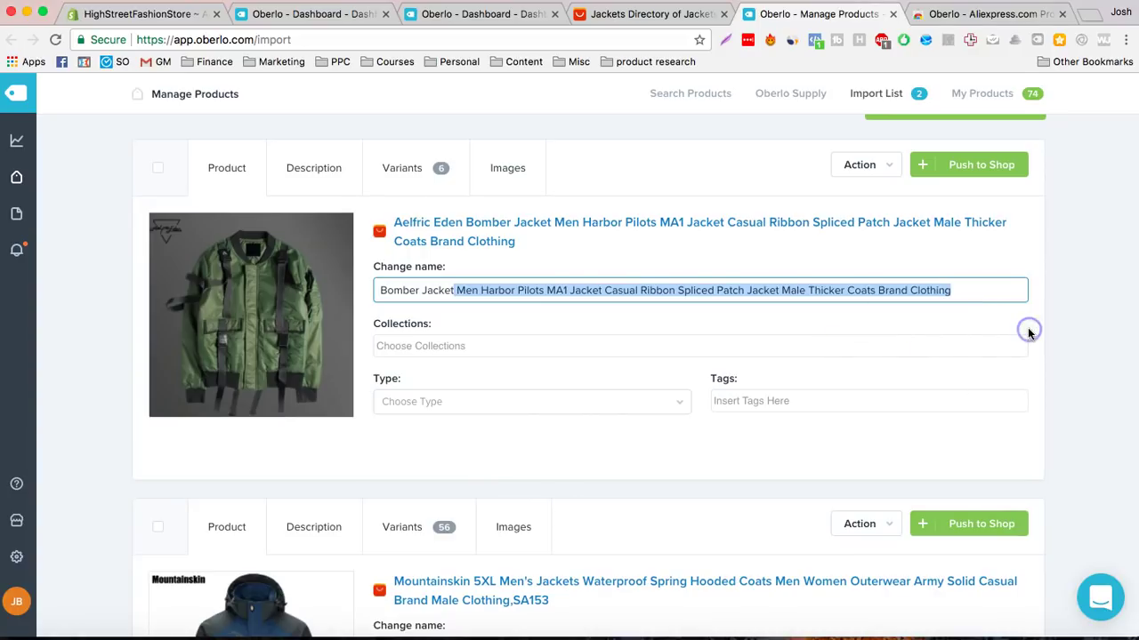
key(BackSpace)
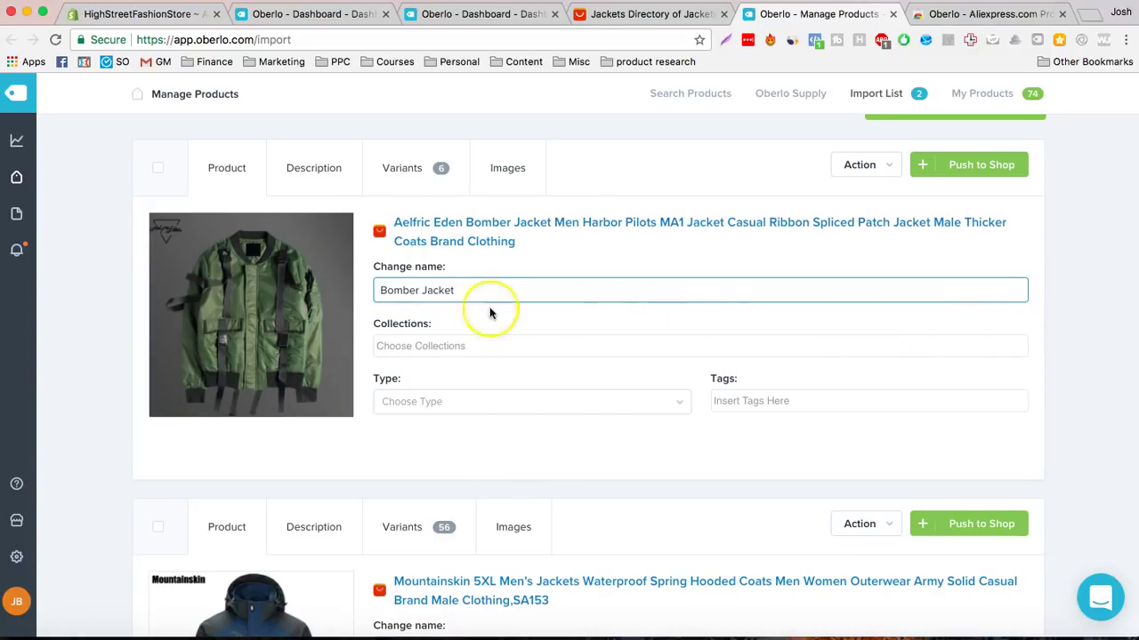
Open the bomber jacket's description and insert an empty line above the Brand Name entry
click(295, 169)
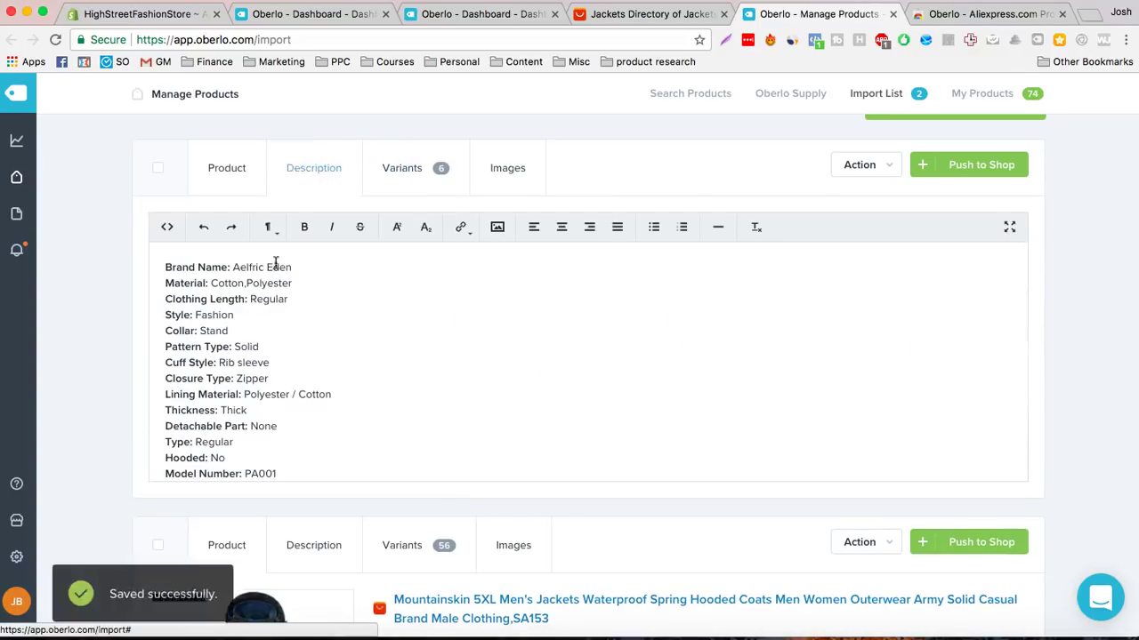
drag(163, 267, 271, 463)
scroll(271, 463, up, 10)
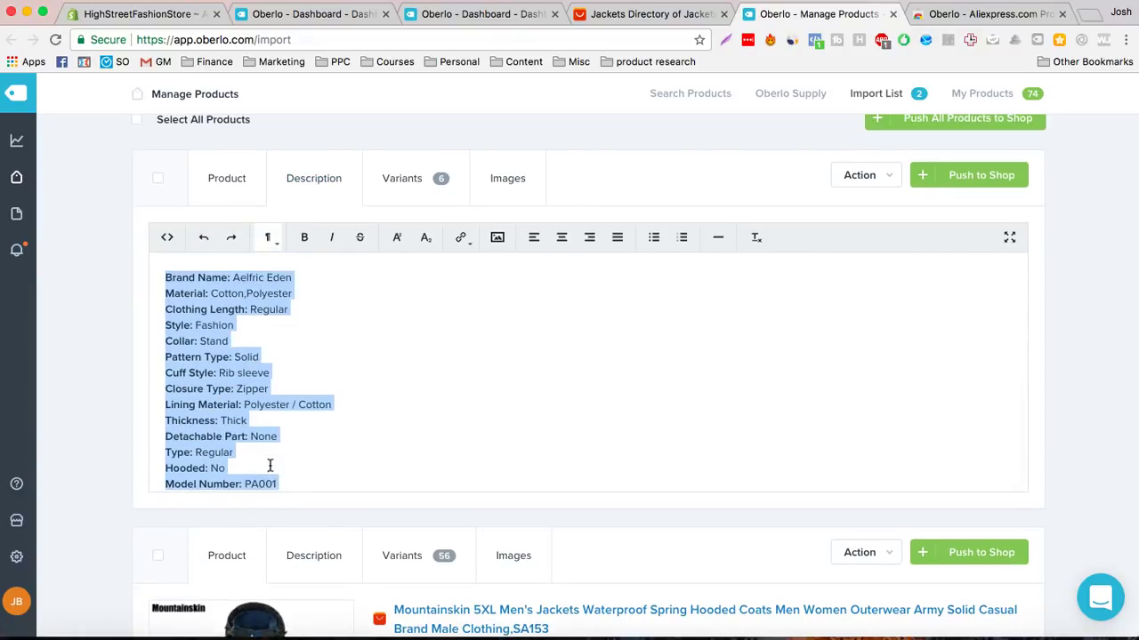
click(157, 280)
key(Return)
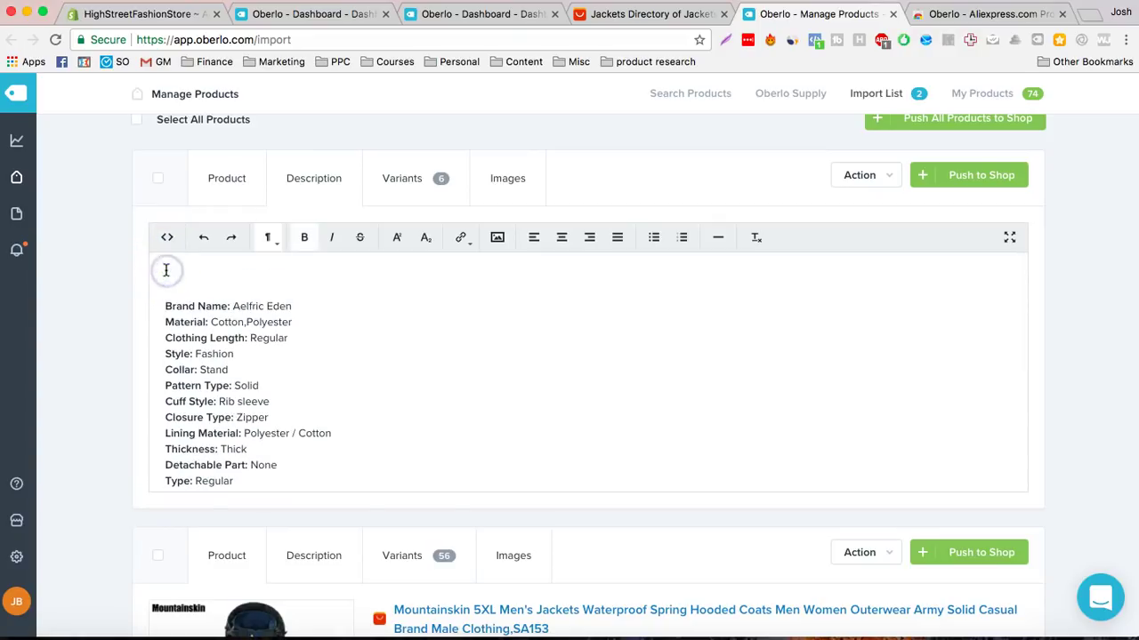
Set the price of all the bomber jacket's variants to a new value of 60
click(402, 180)
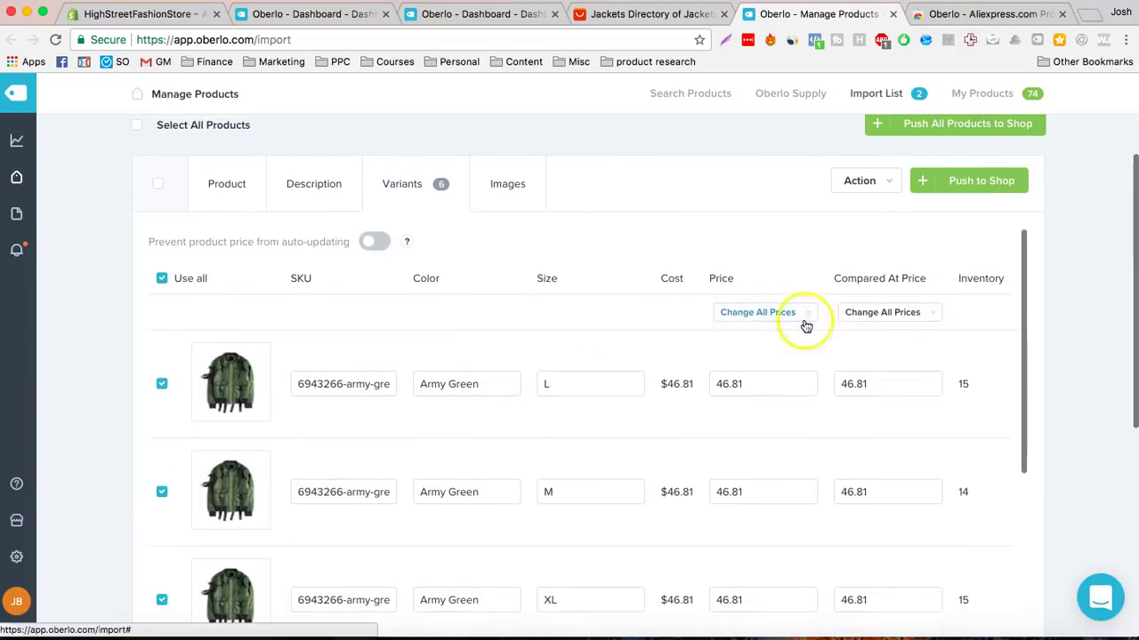
scroll(763, 401, down, 5)
scroll(762, 401, up, 10)
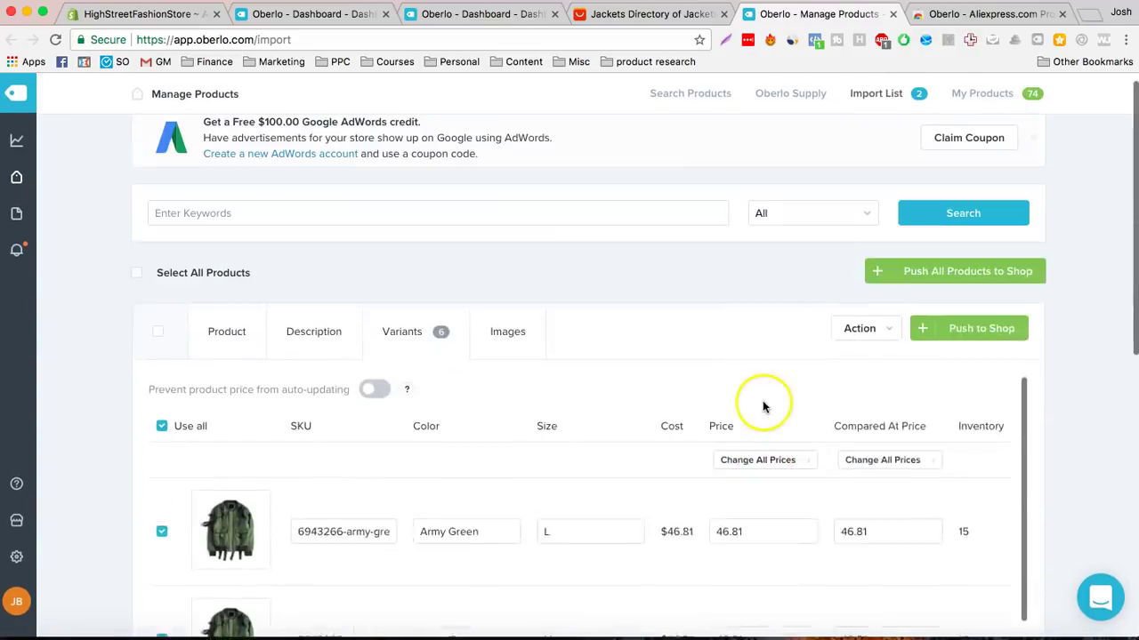
scroll(770, 480, down, 3)
scroll(770, 483, up, 2)
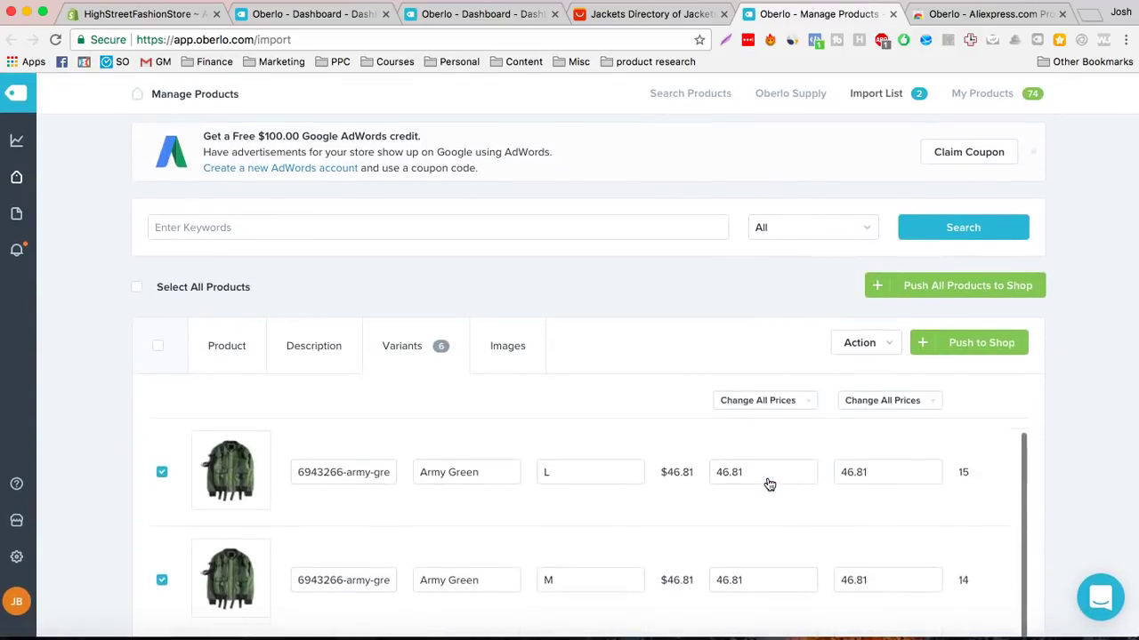
click(772, 430)
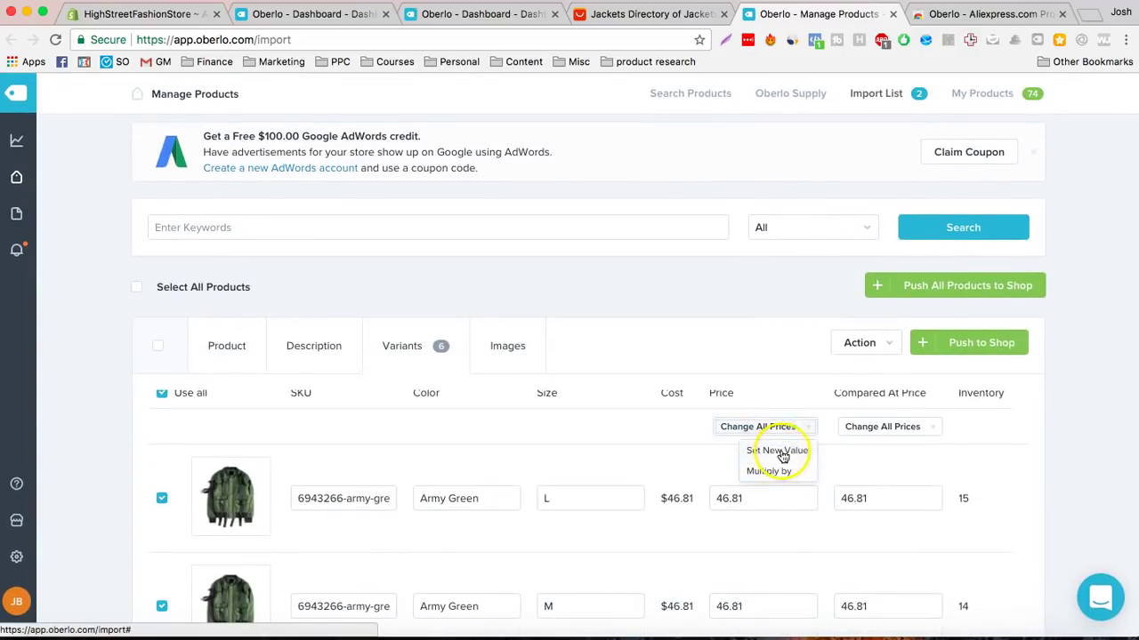
click(776, 451)
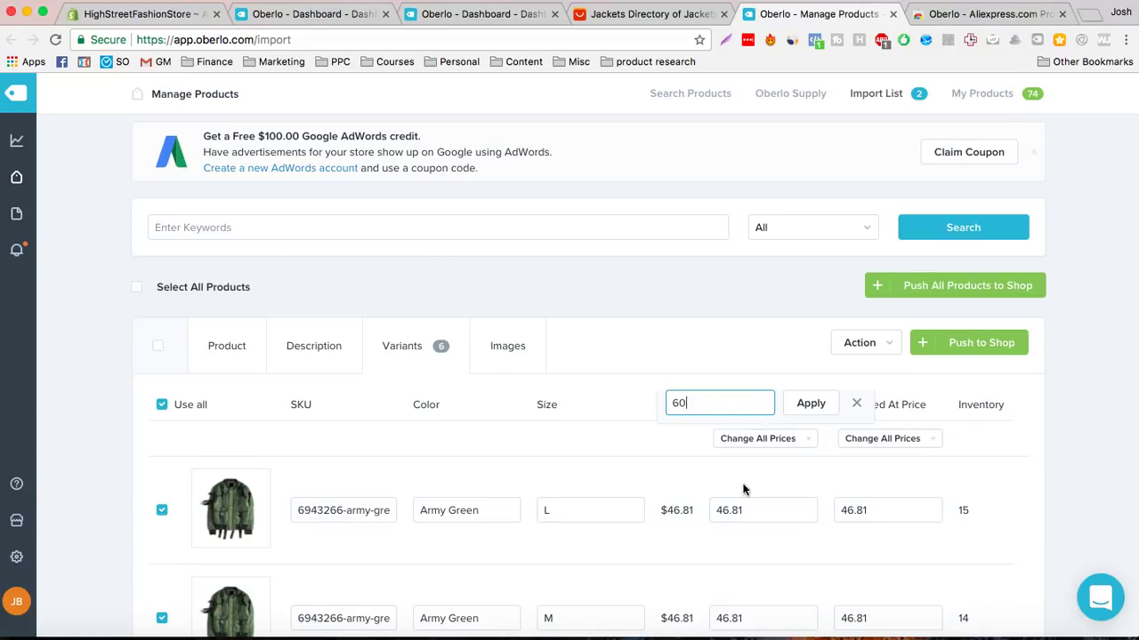
click(814, 403)
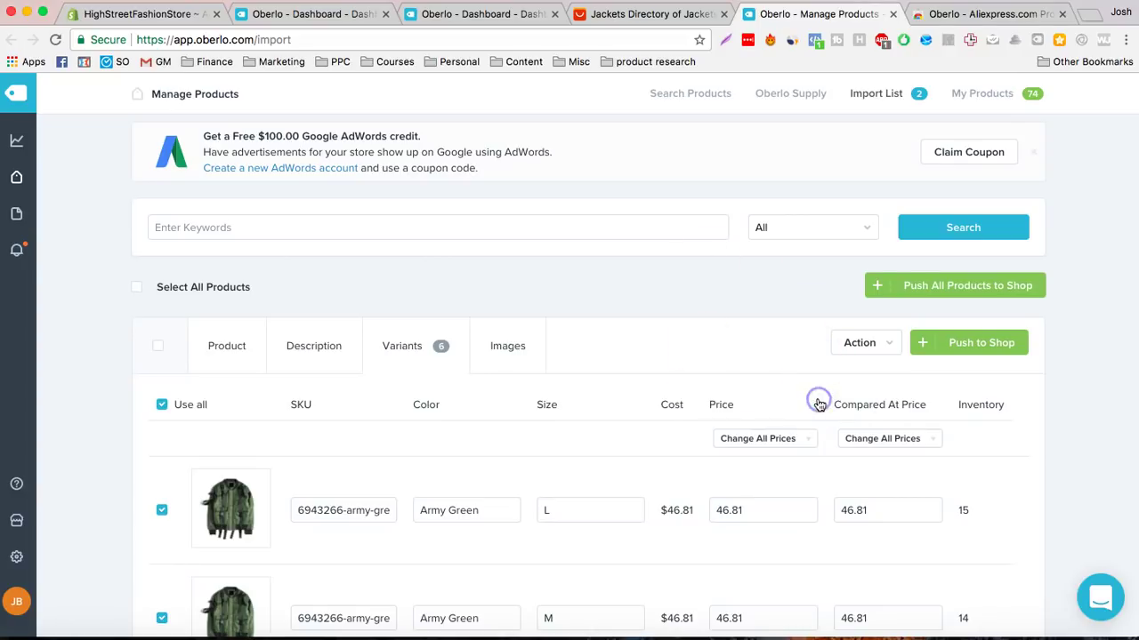
Set the compared-at price of all the bomber jacket's variants to a new value of 80
click(884, 438)
click(882, 463)
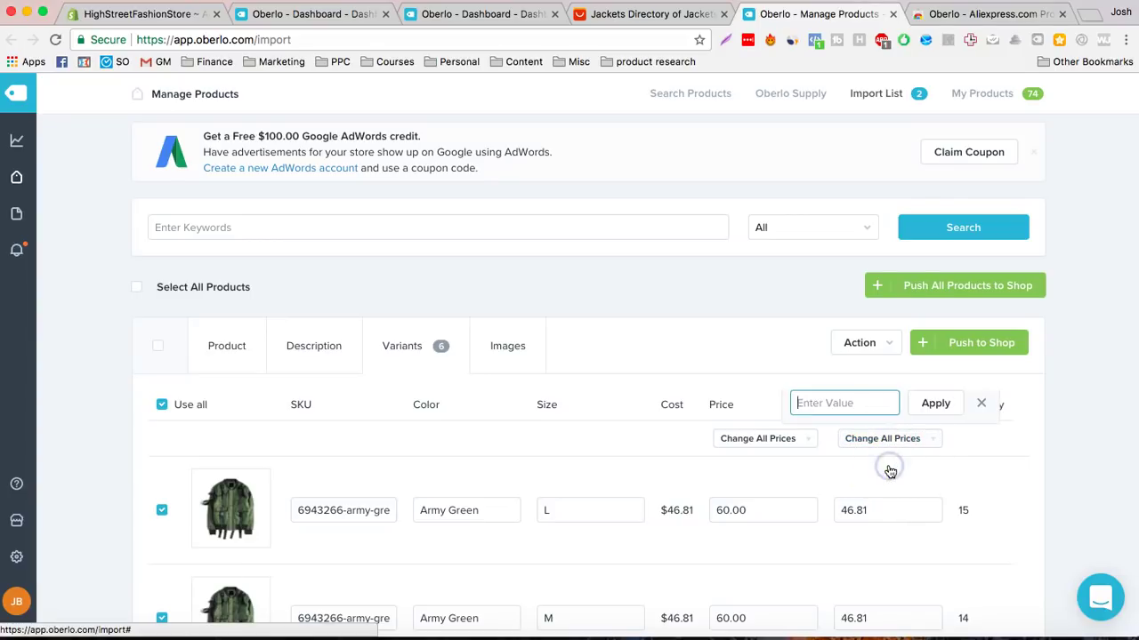
text(1)
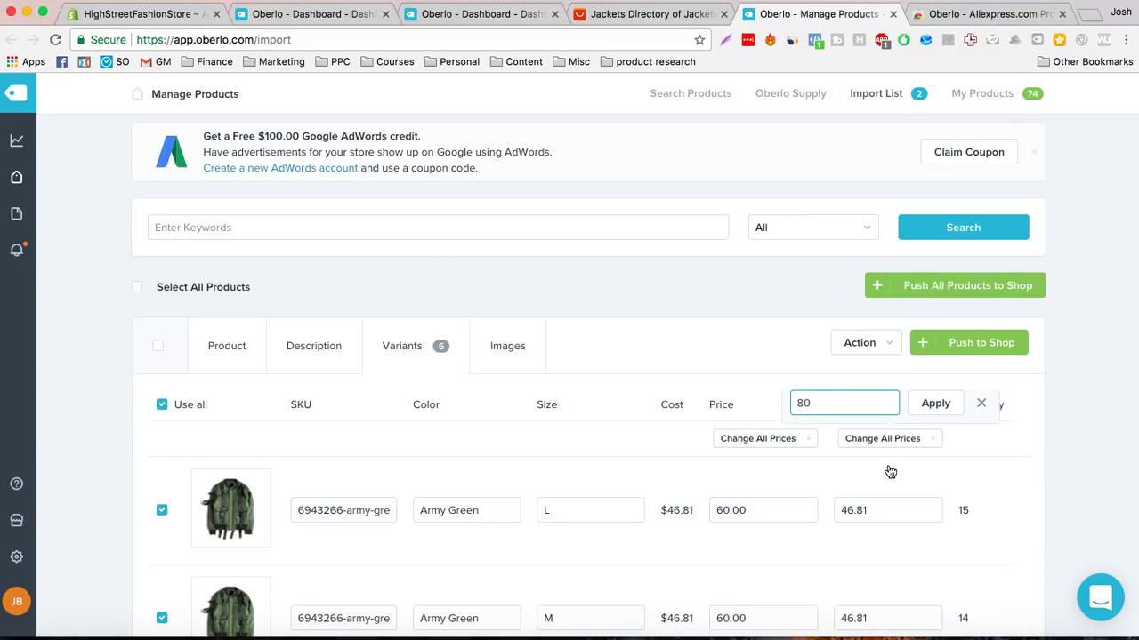
click(935, 407)
Push the bomber jacket to the shop and reopen the import list
scroll(1029, 498, down, 3)
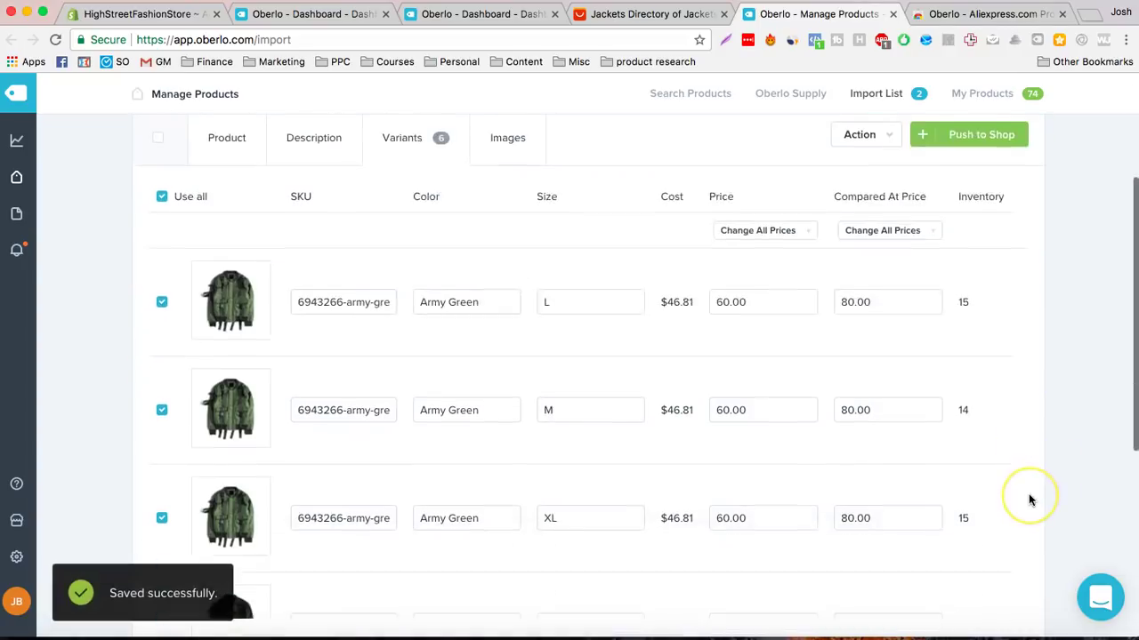
scroll(1029, 496, down, 5)
scroll(1029, 496, up, 6)
click(972, 200)
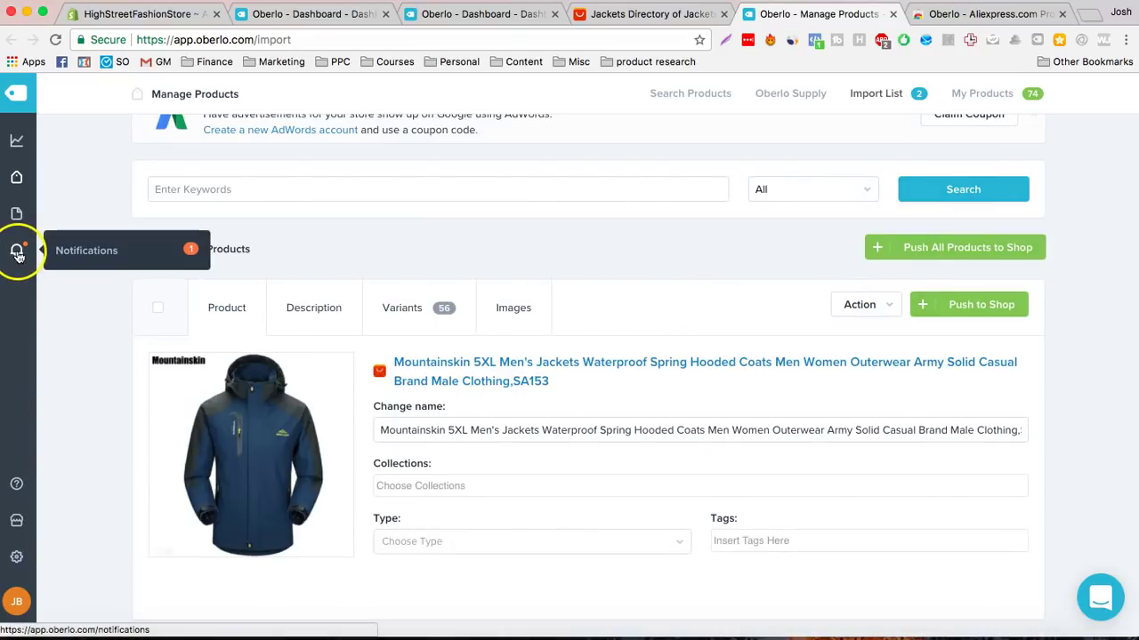
mouse_move(16, 177)
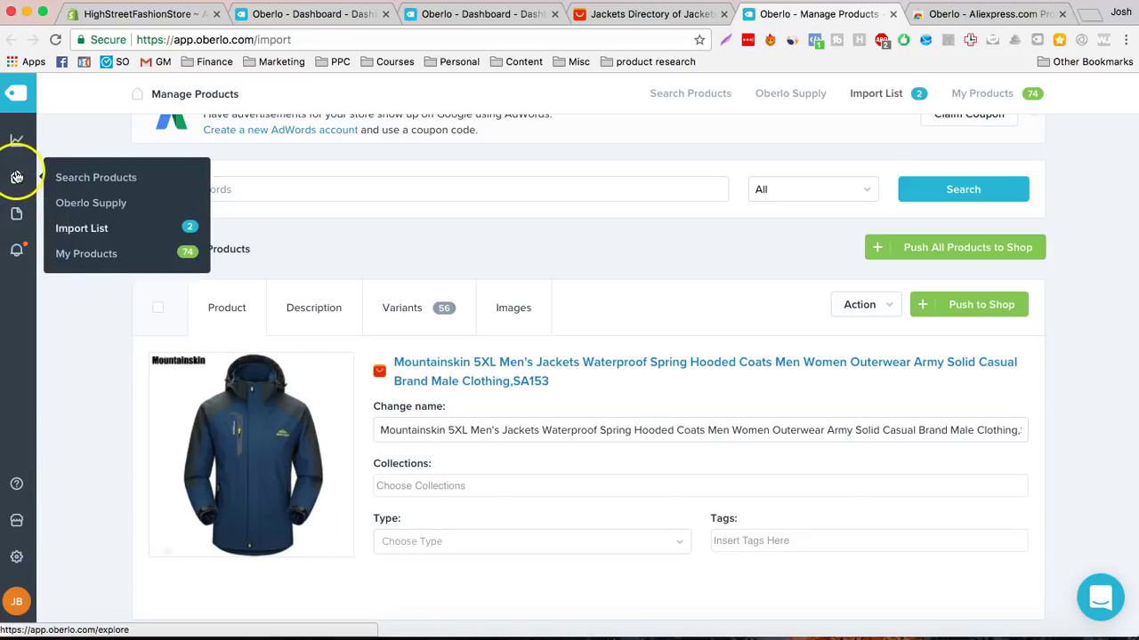
click(120, 233)
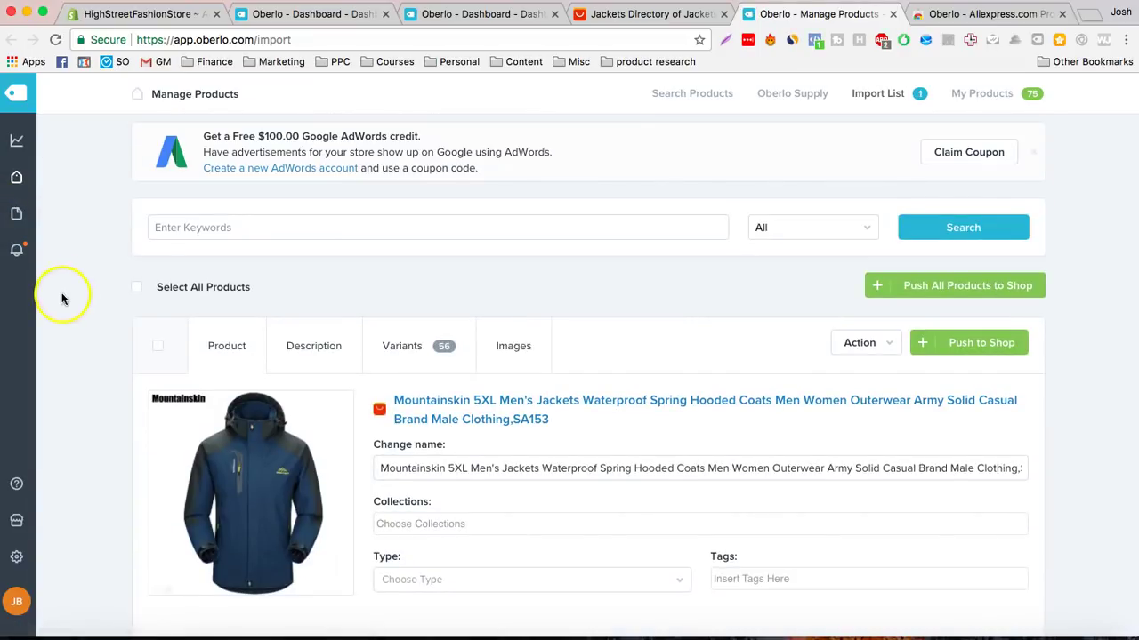
Open the bomber jacket's Shopify product page from My Products and examine its description, images and variants
scroll(80, 338, down, 1)
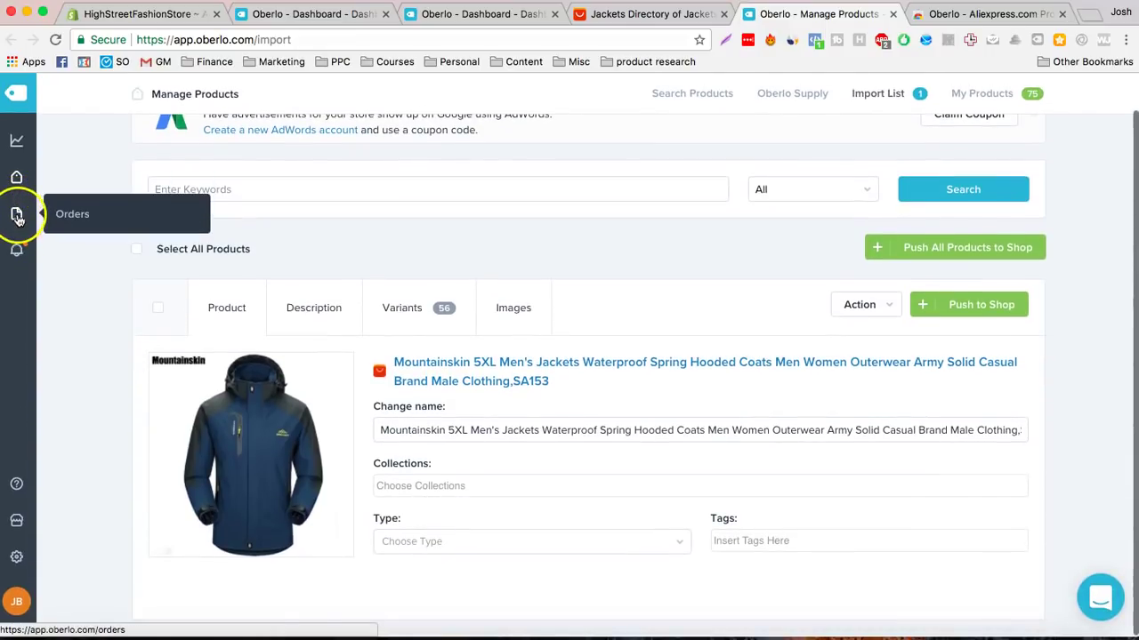
mouse_move(15, 180)
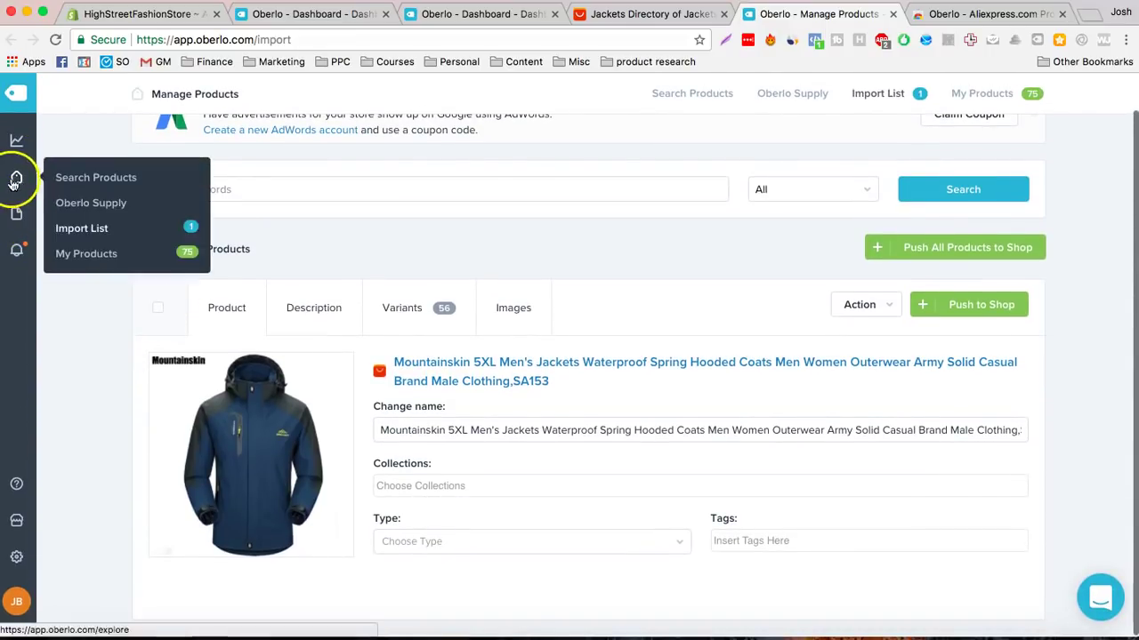
click(80, 255)
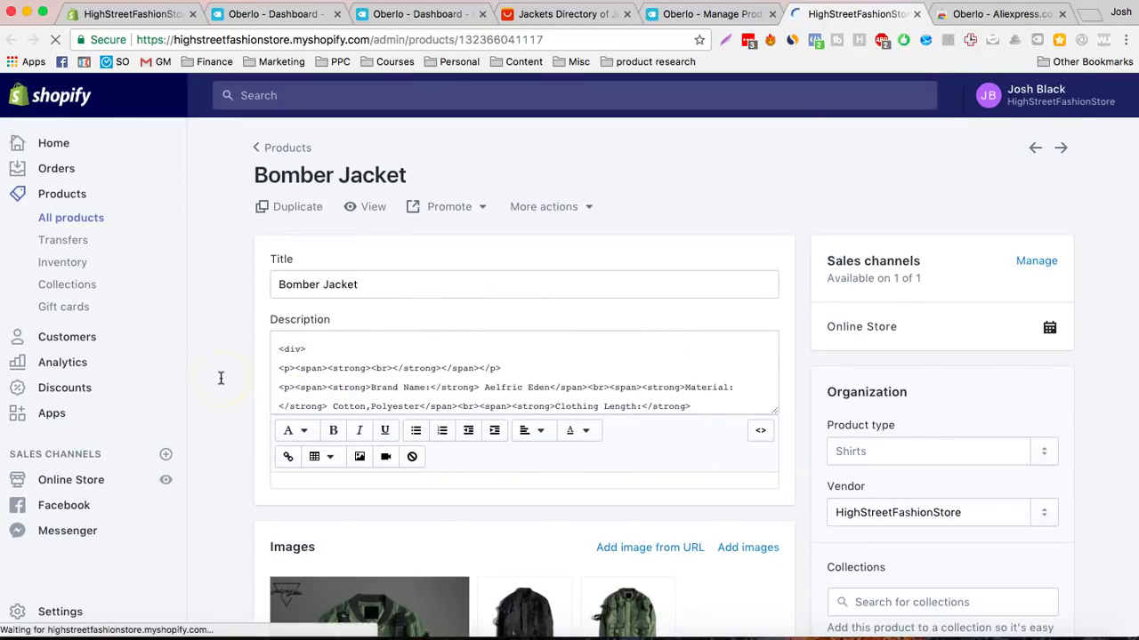
scroll(221, 378, down, 10)
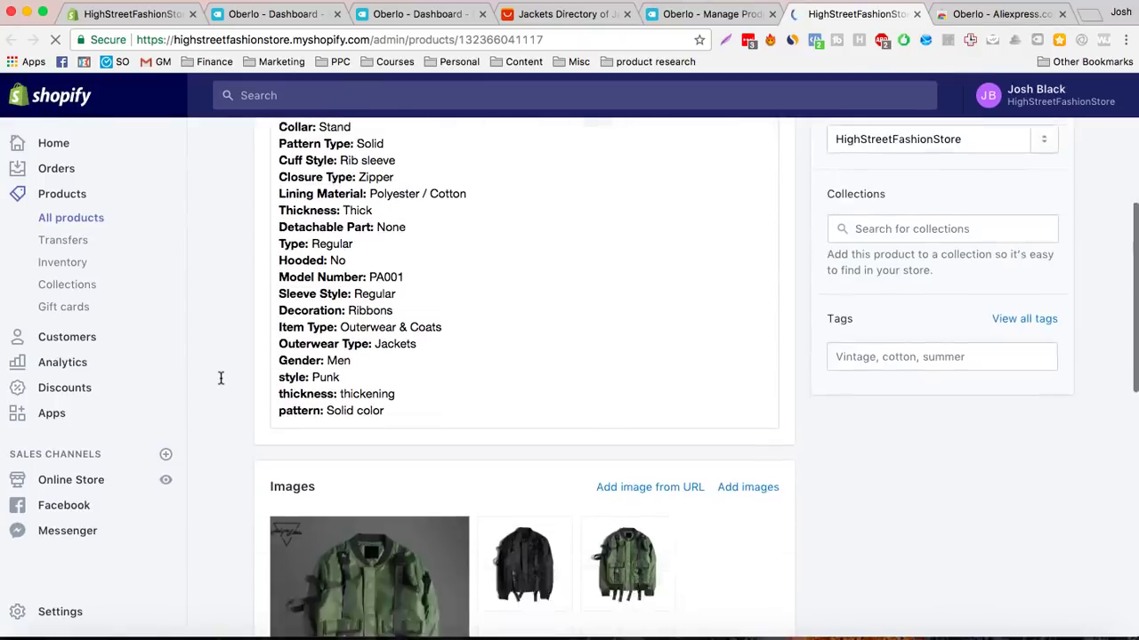
scroll(221, 378, down, 5)
scroll(221, 378, up, 10)
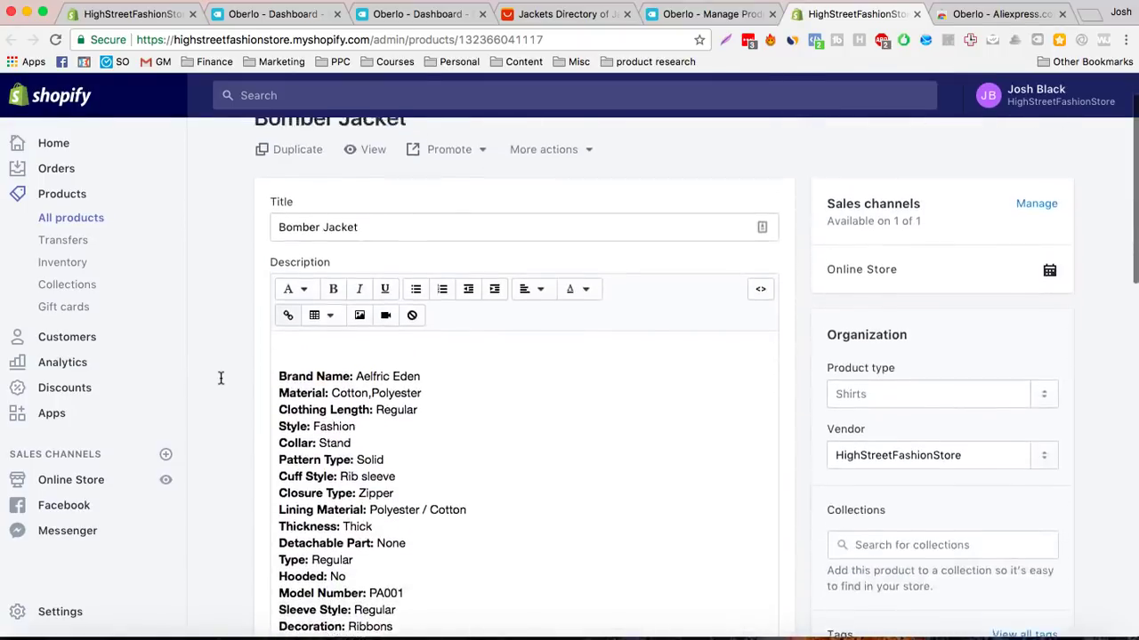
scroll(221, 378, down, 15)
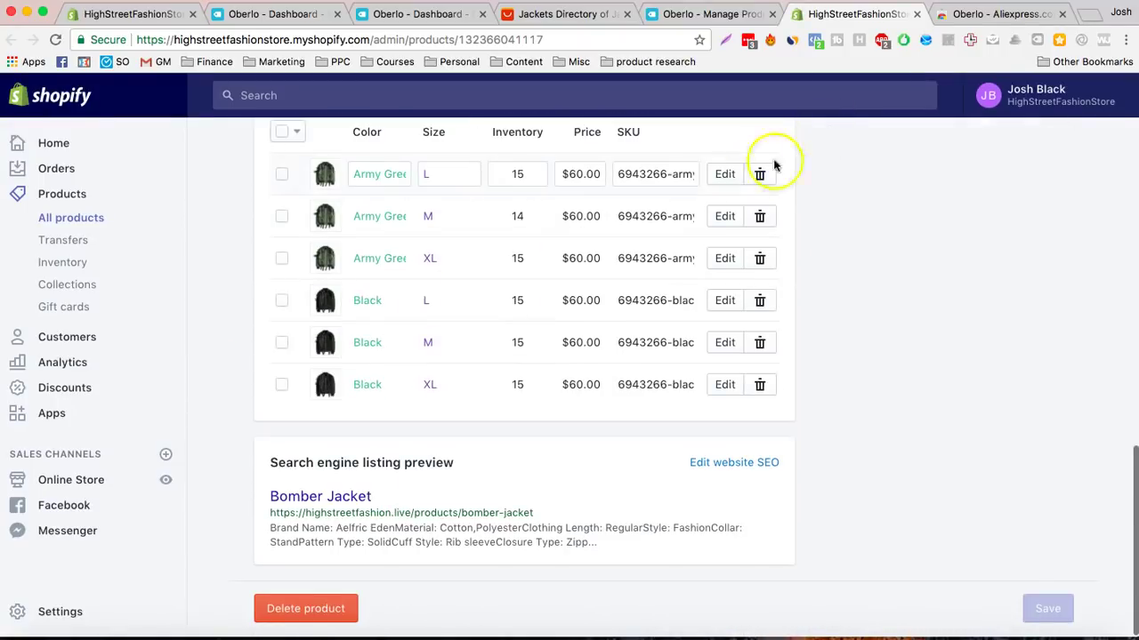
Open the bomber jacket's Army Green L variant and examine its pricing, inventory and shipping settings
click(727, 176)
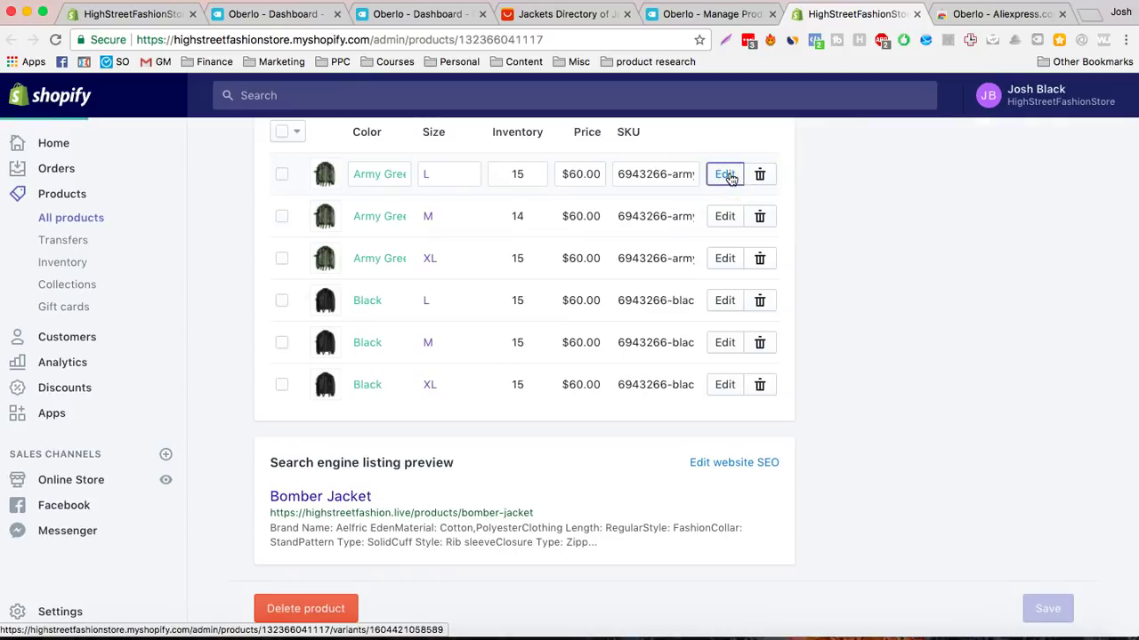
scroll(601, 515, down, 4)
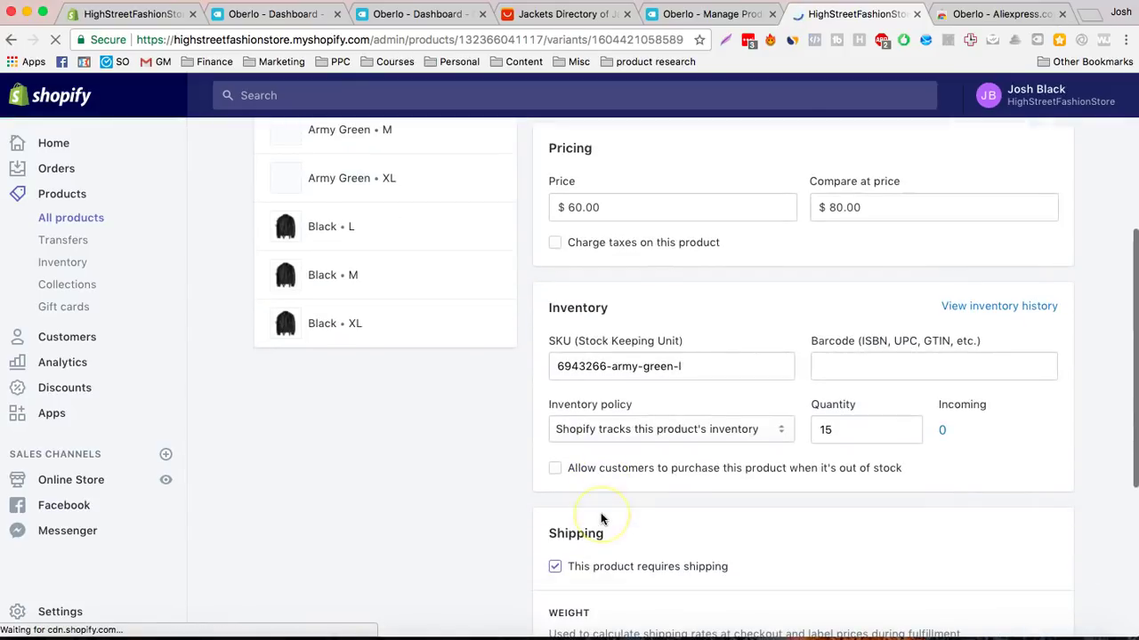
scroll(601, 516, down, 5)
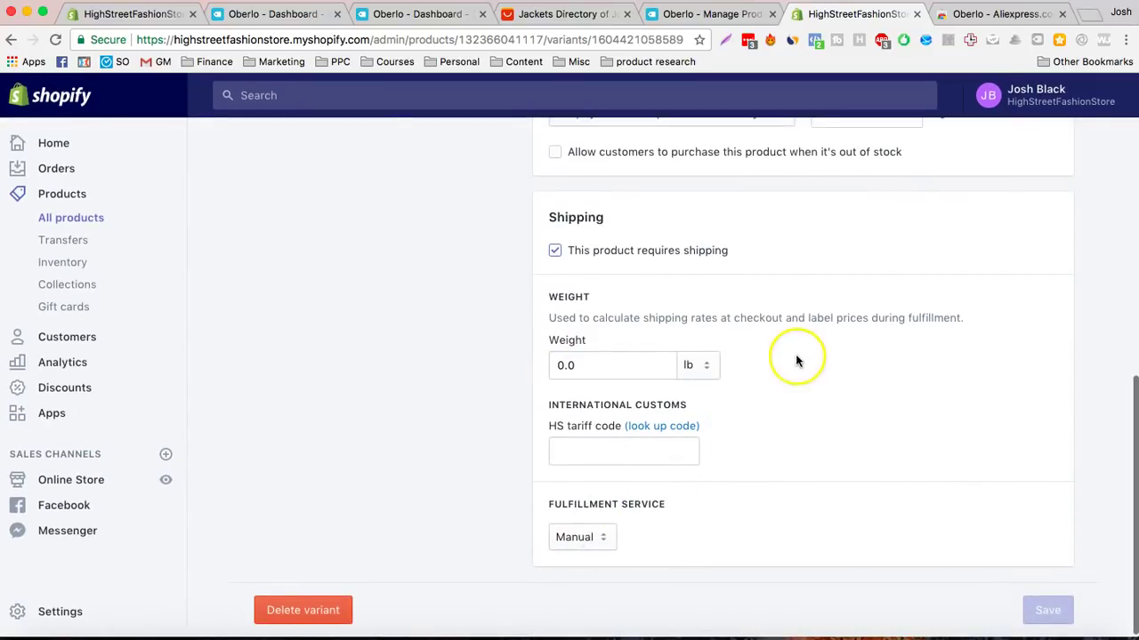
scroll(795, 358, up, 1)
scroll(797, 360, up, 5)
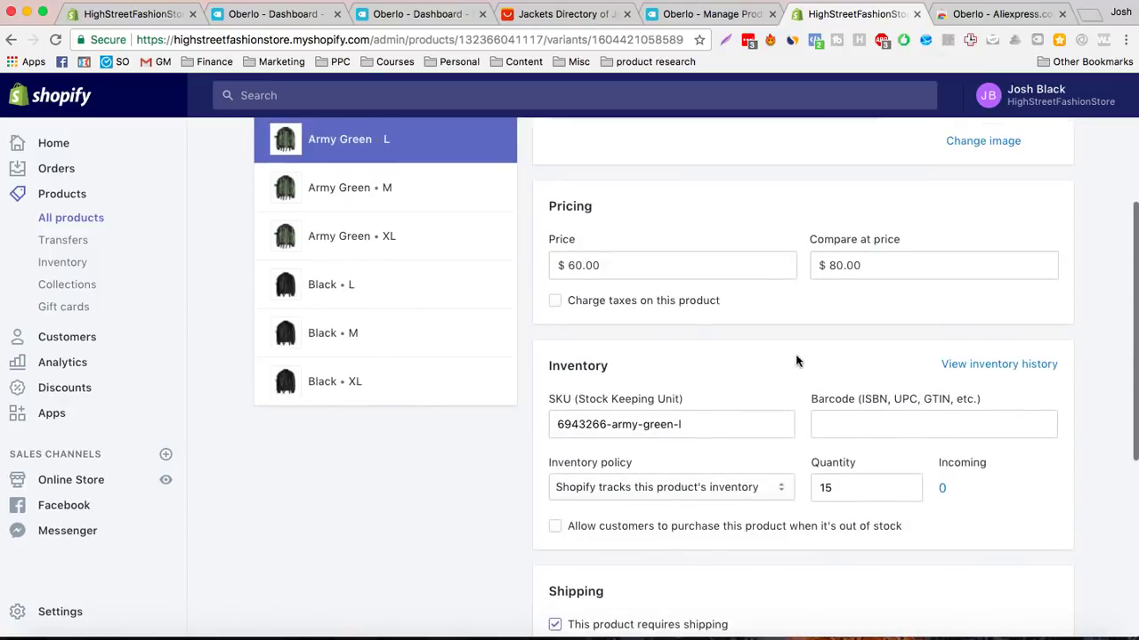
scroll(795, 359, up, 3)
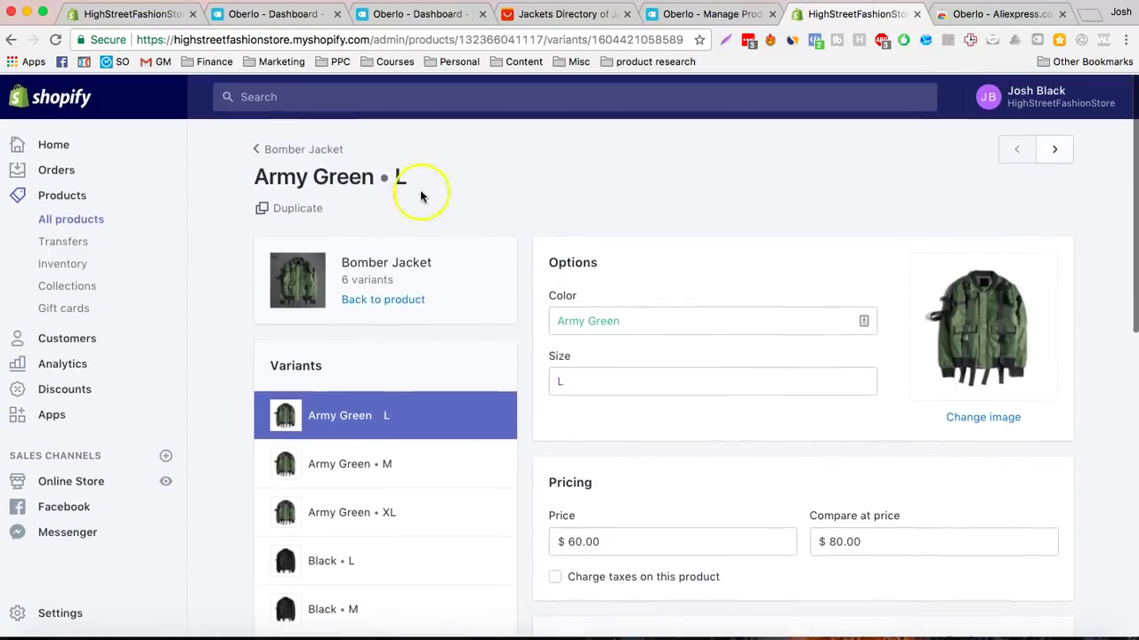
Return to the bomber jacket's product page, view it in the online store and examine its price, options, images and description
click(317, 149)
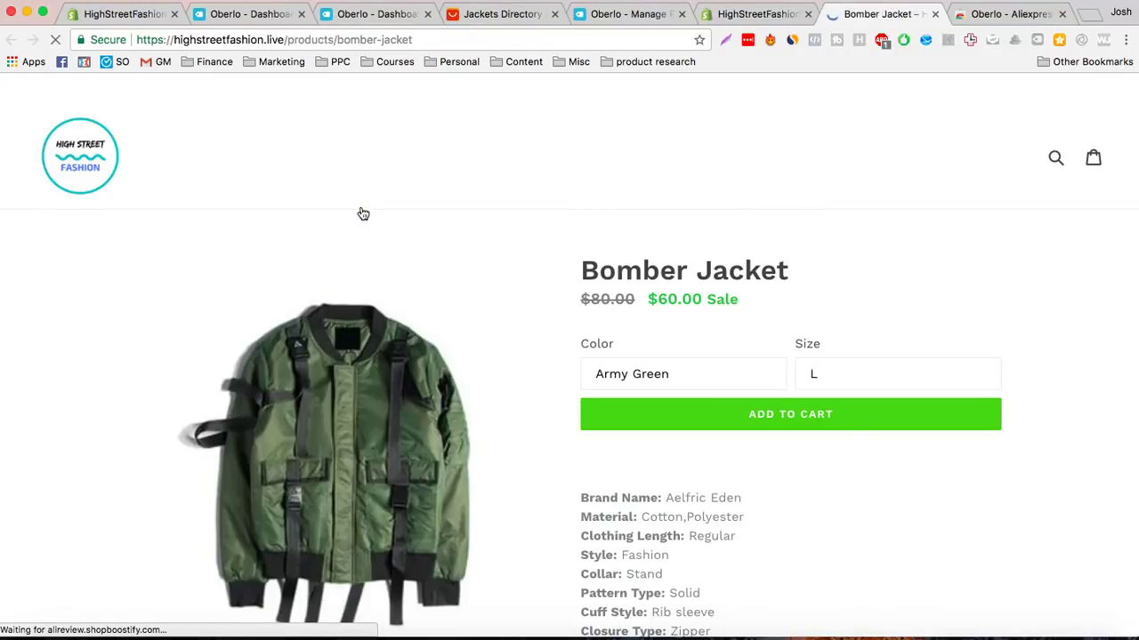
scroll(322, 358, down, 10)
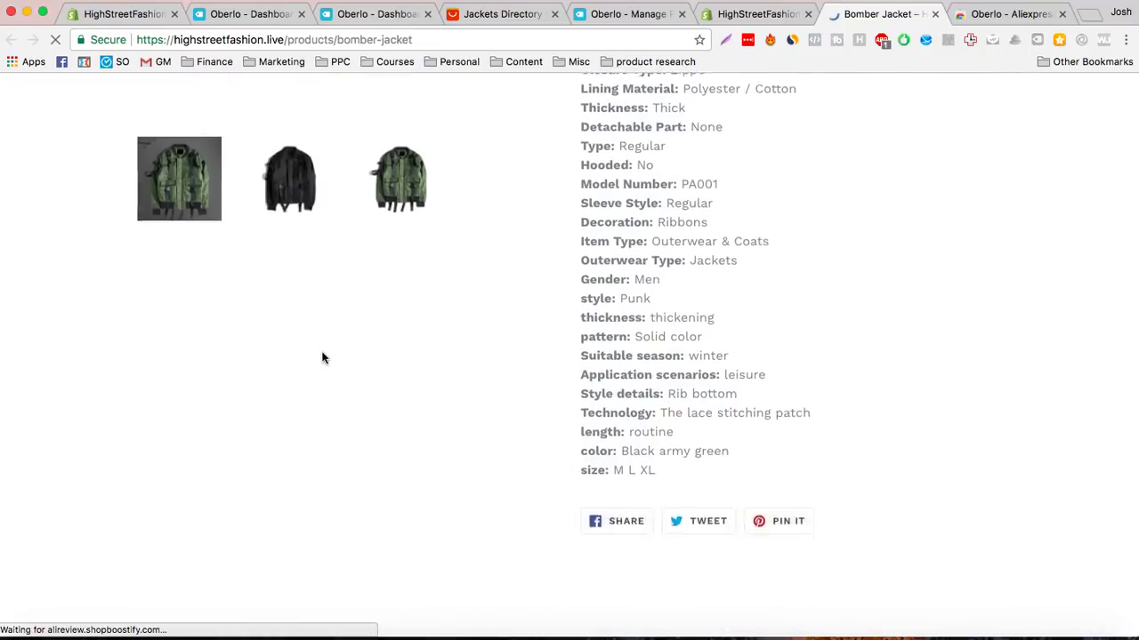
scroll(322, 358, up, 10)
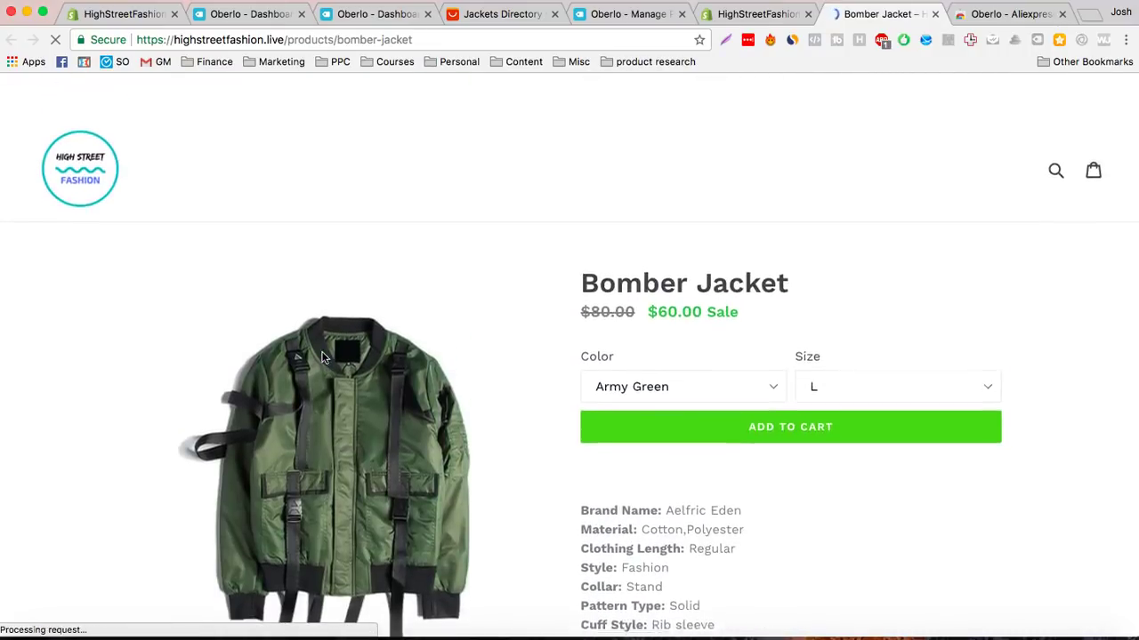
click(538, 335)
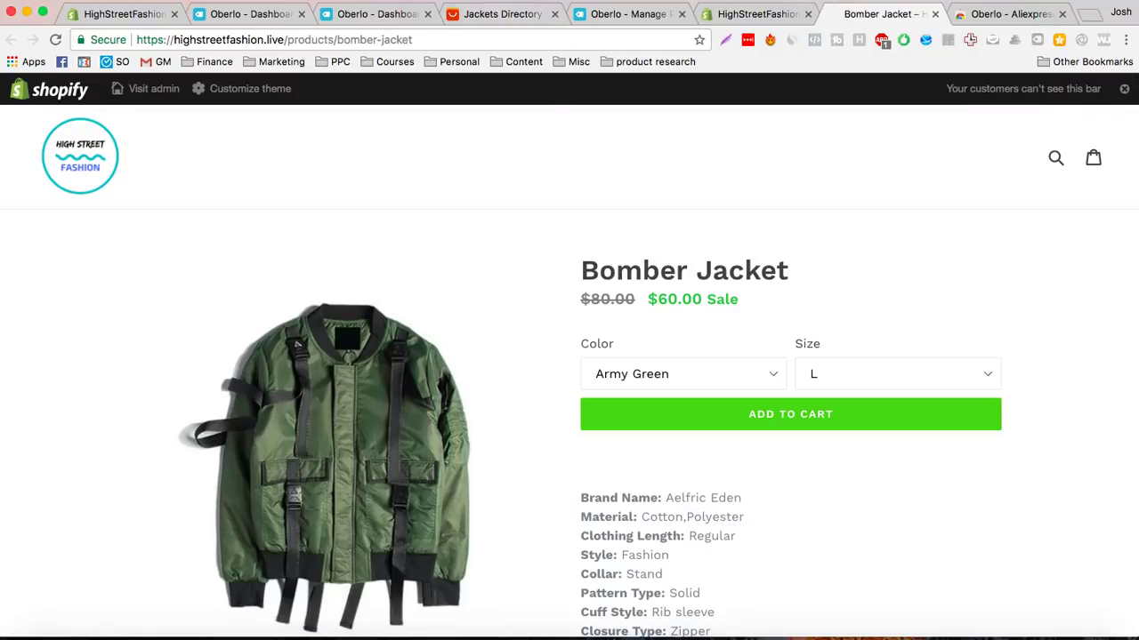
Switch to the AliExpress jackets listing, import the TAWILL military jacket into Oberlo and open the import list
click(493, 11)
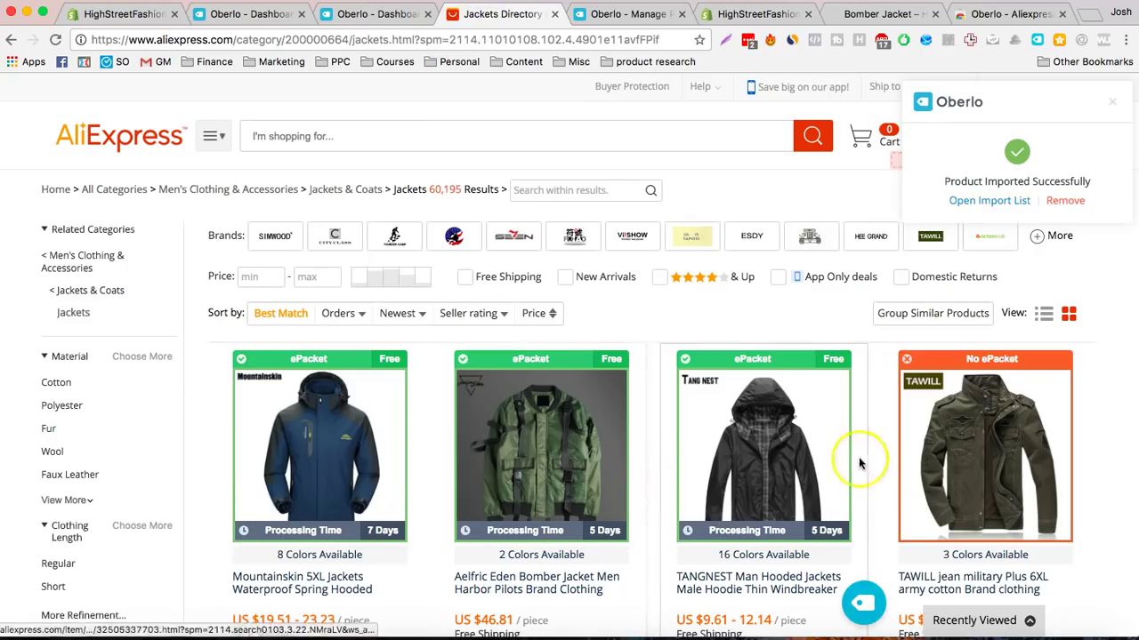
scroll(825, 457, down, 3)
scroll(827, 458, up, 2)
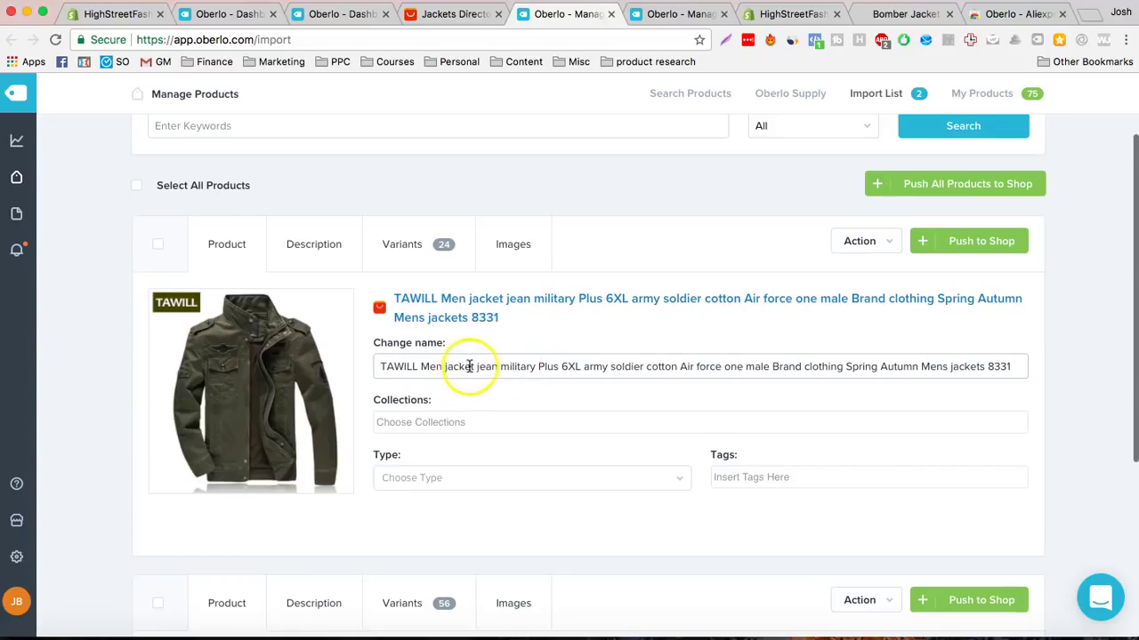
Shorten the TAWILL product's name to "jacket military" in the import list
drag(444, 366, 287, 365)
key(BackSpace)
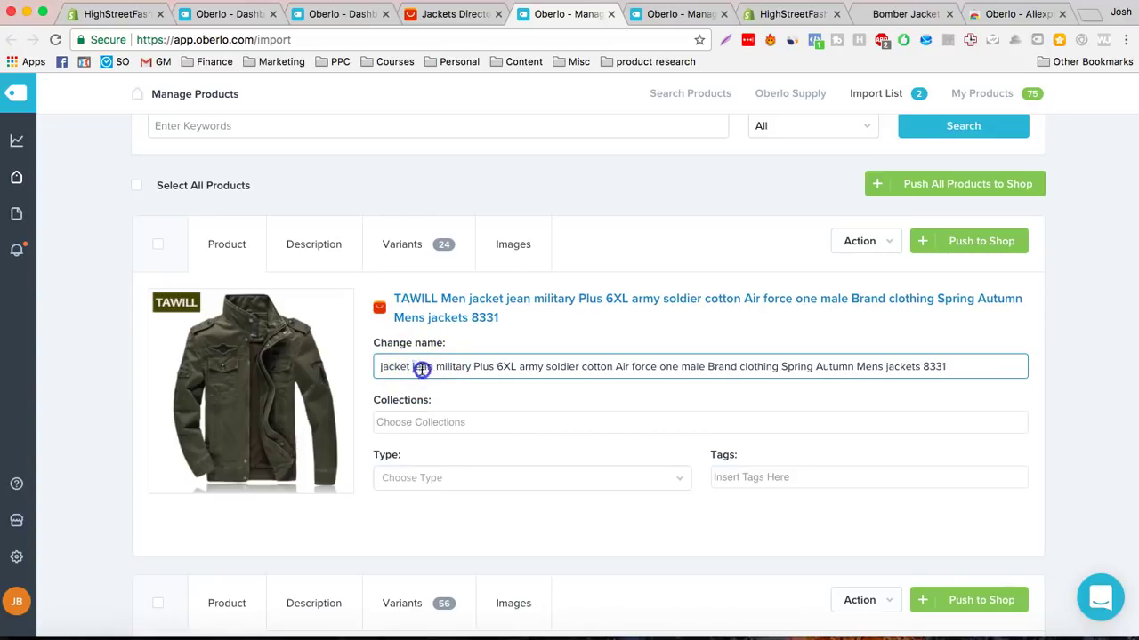
key(BackSpace)
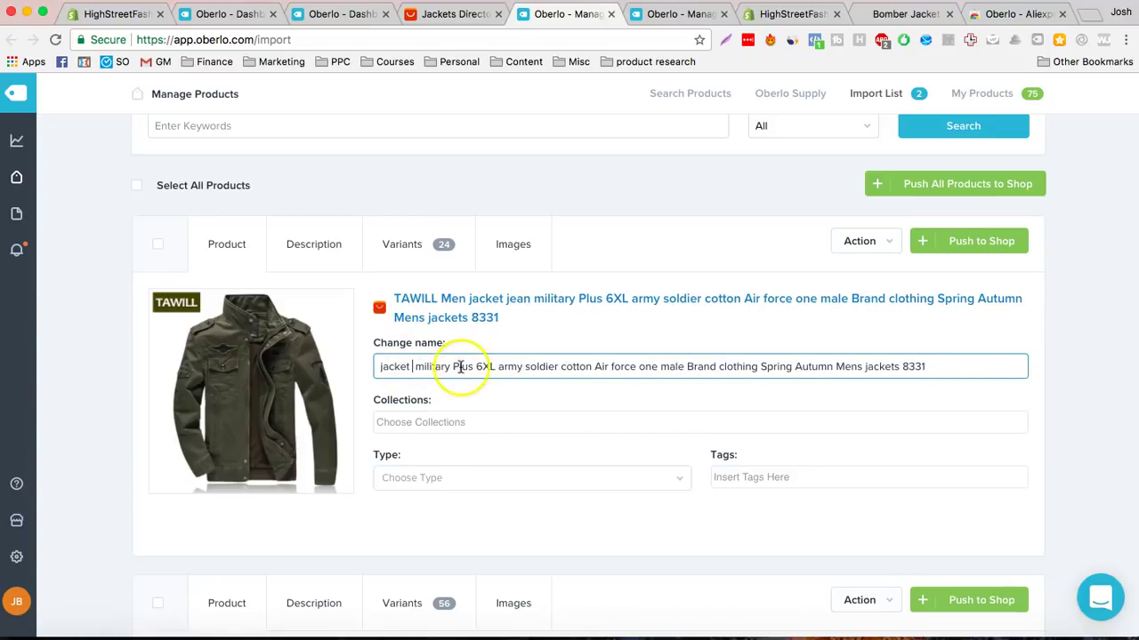
key(BackSpace)
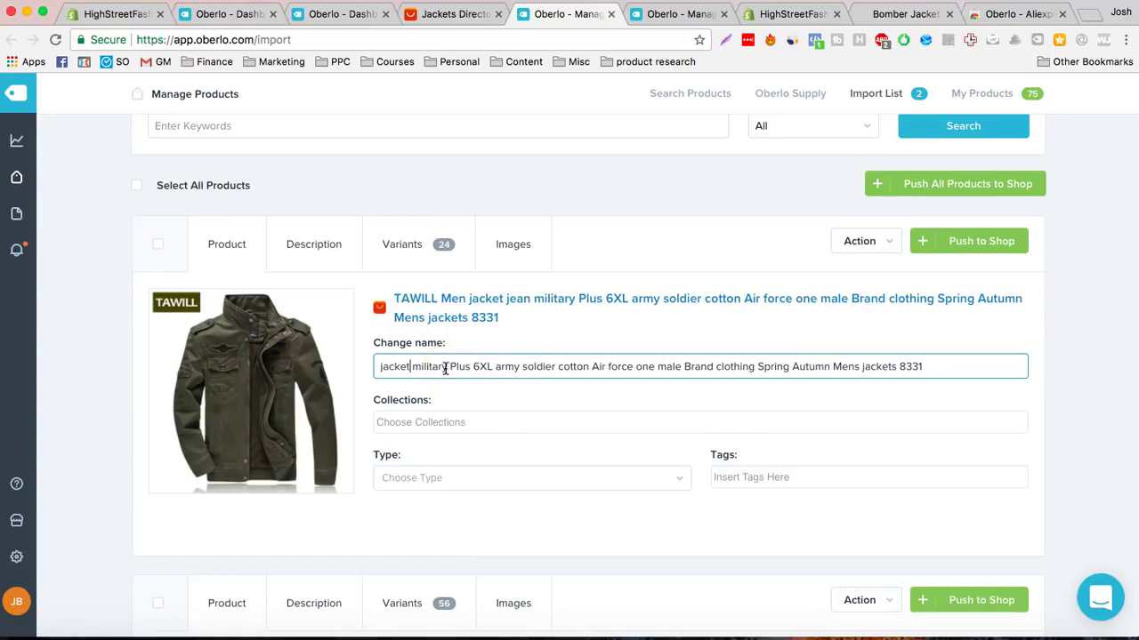
drag(448, 369, 903, 417)
key(BackSpace)
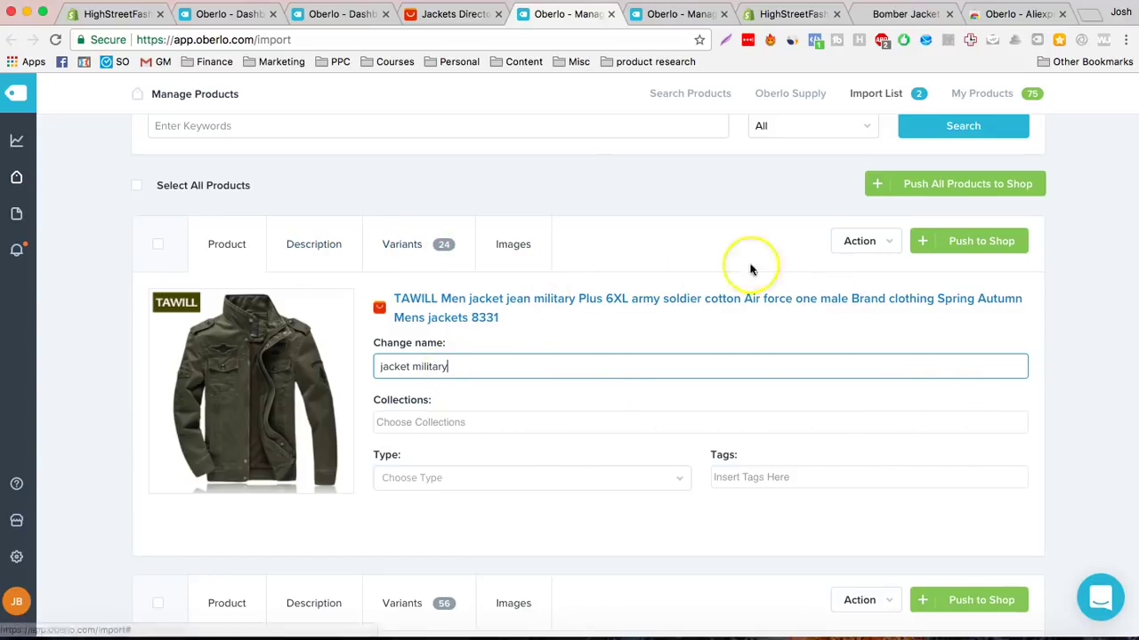
Set the price of all the TAWILL military jacket's variants to a new value of 40
click(383, 256)
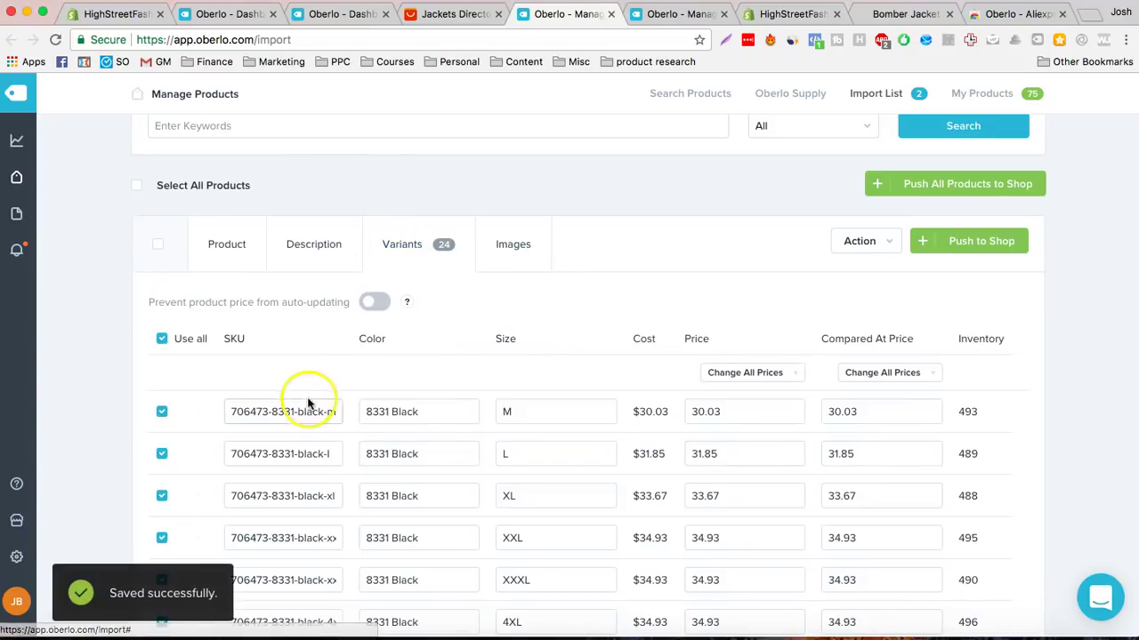
click(756, 374)
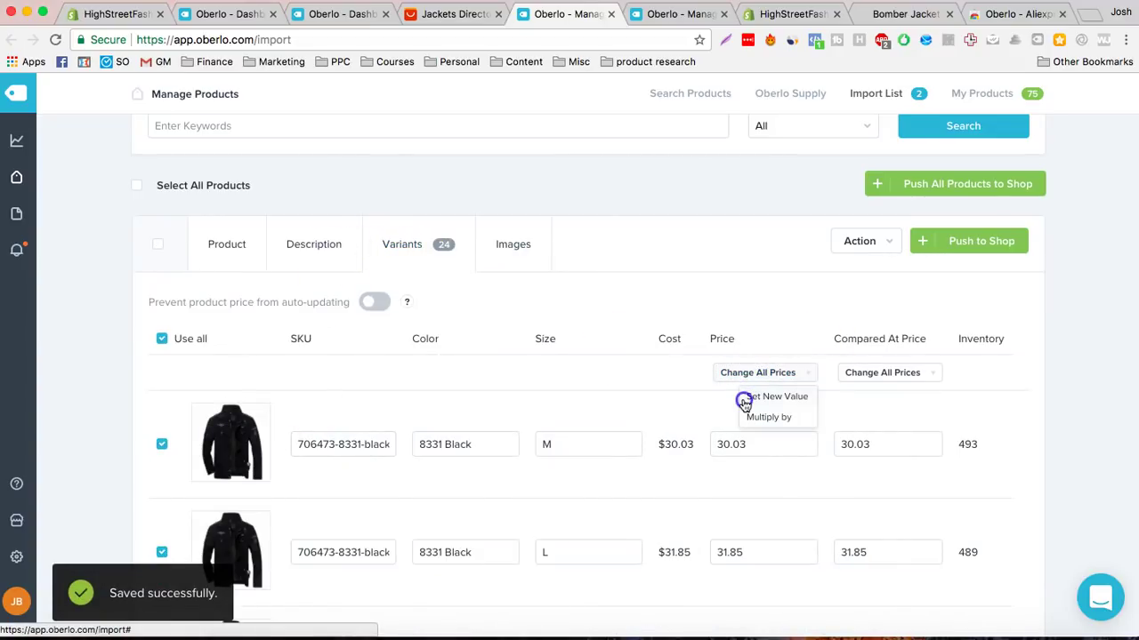
click(744, 401)
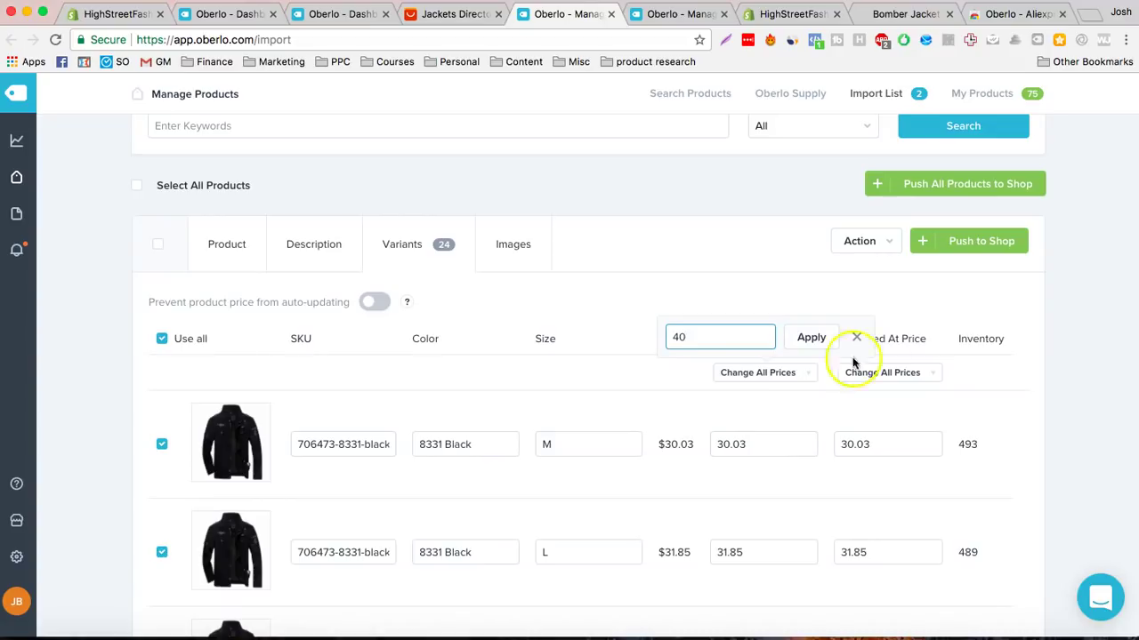
click(827, 341)
Set the compared-at price of all the TAWILL military jacket's variants to 60 and check the variant list
click(877, 375)
click(877, 399)
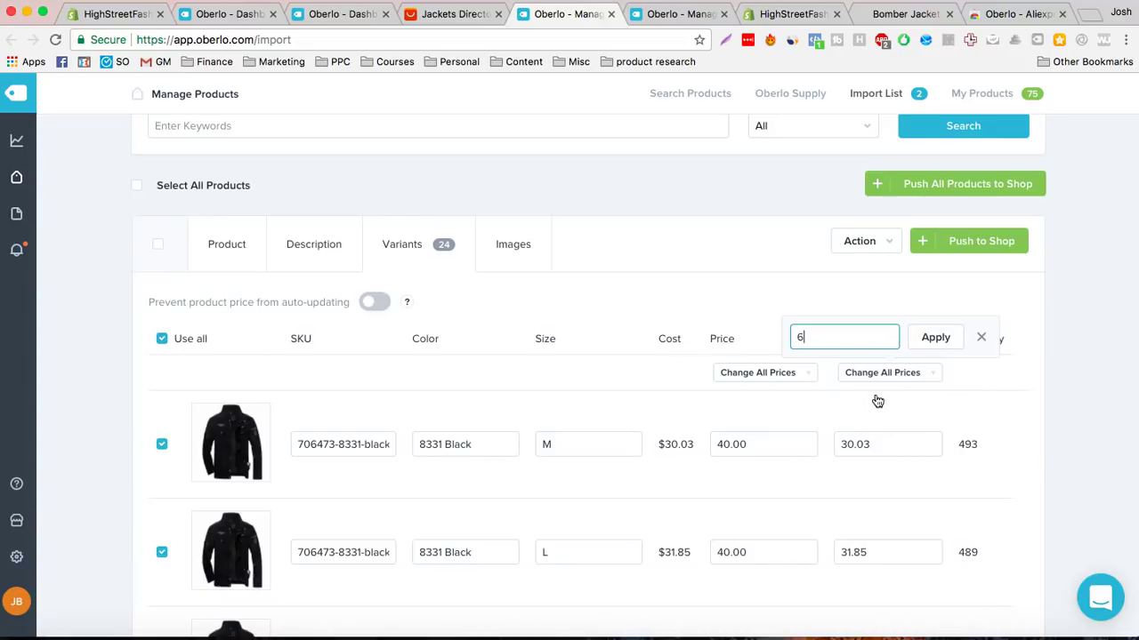
click(932, 335)
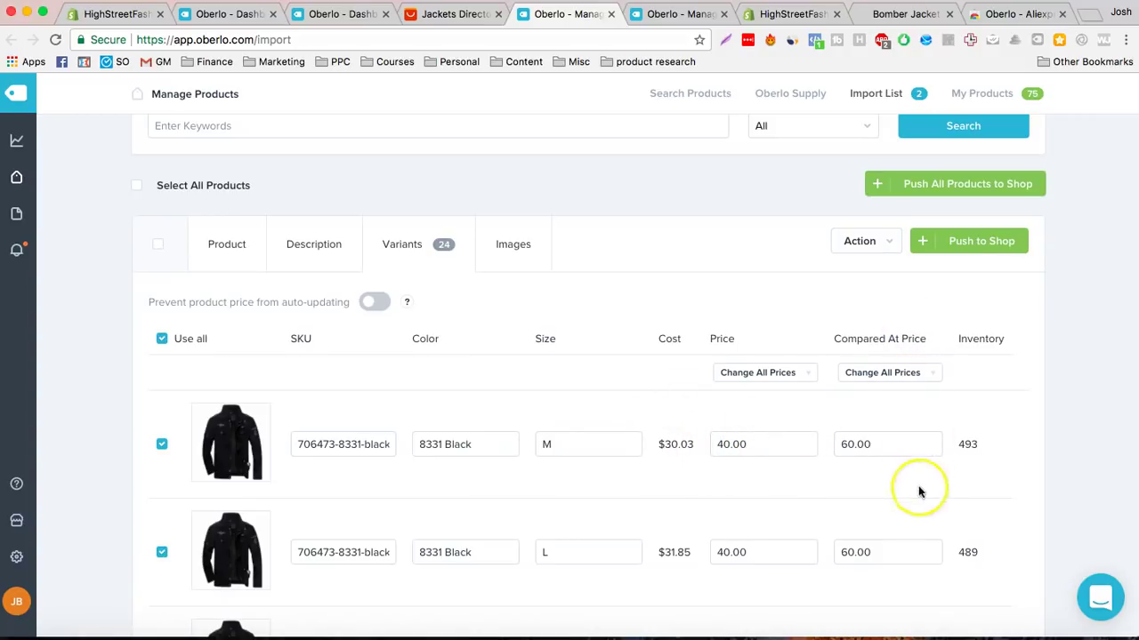
scroll(851, 470, down, 15)
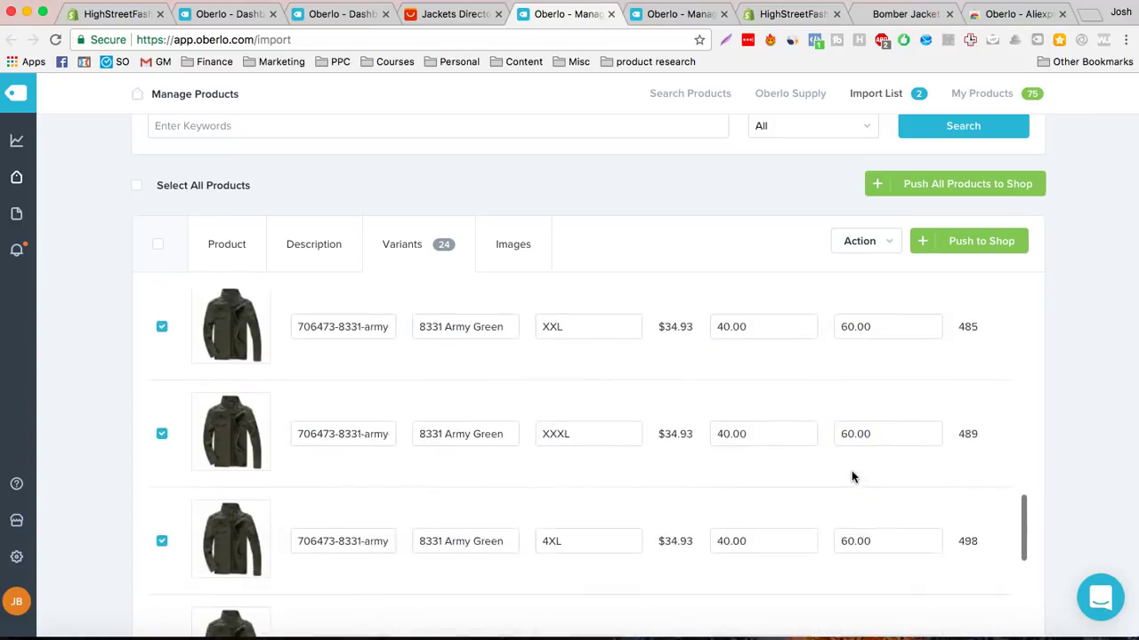
scroll(851, 470, down, 8)
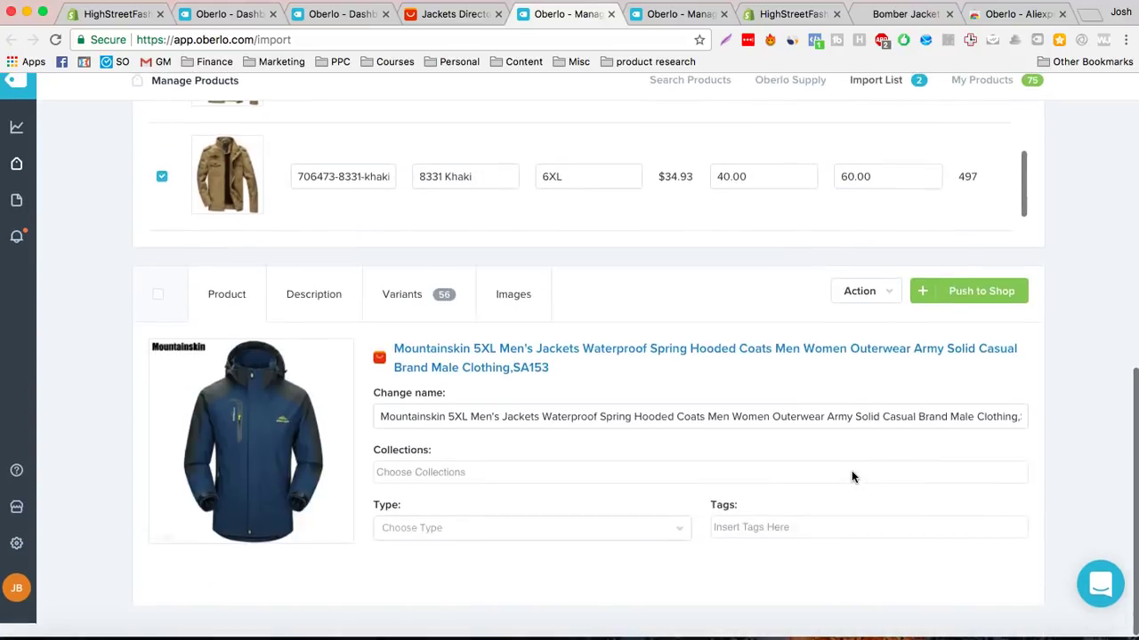
scroll(851, 470, up, 10)
scroll(852, 470, up, 10)
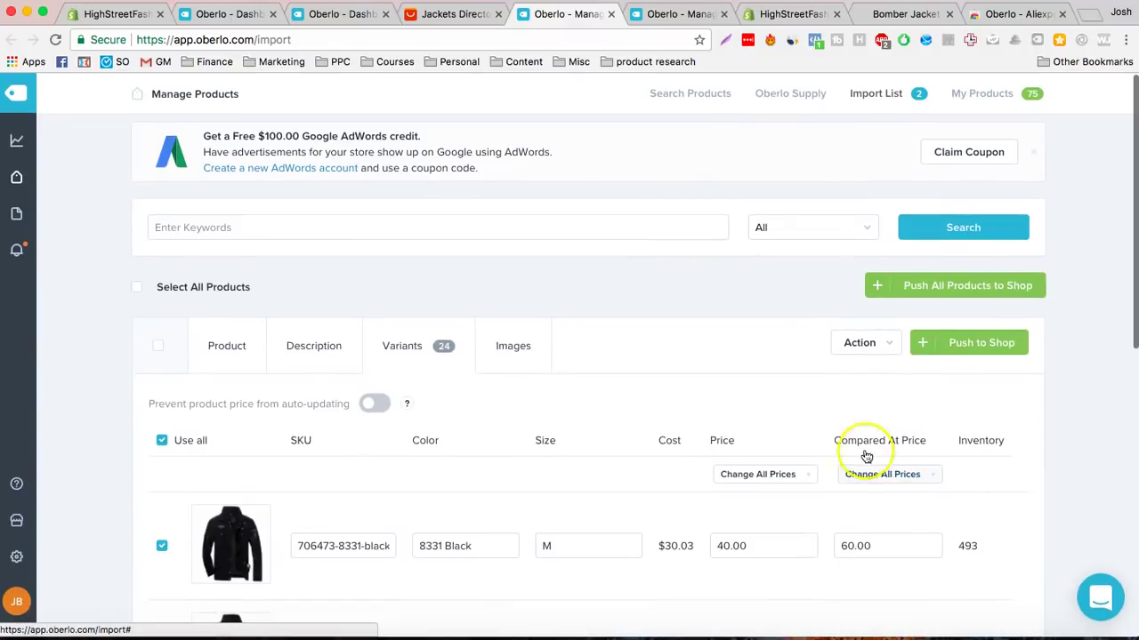
Review the TAWILL military jacket's images in the import list and push the product to the shop
click(506, 339)
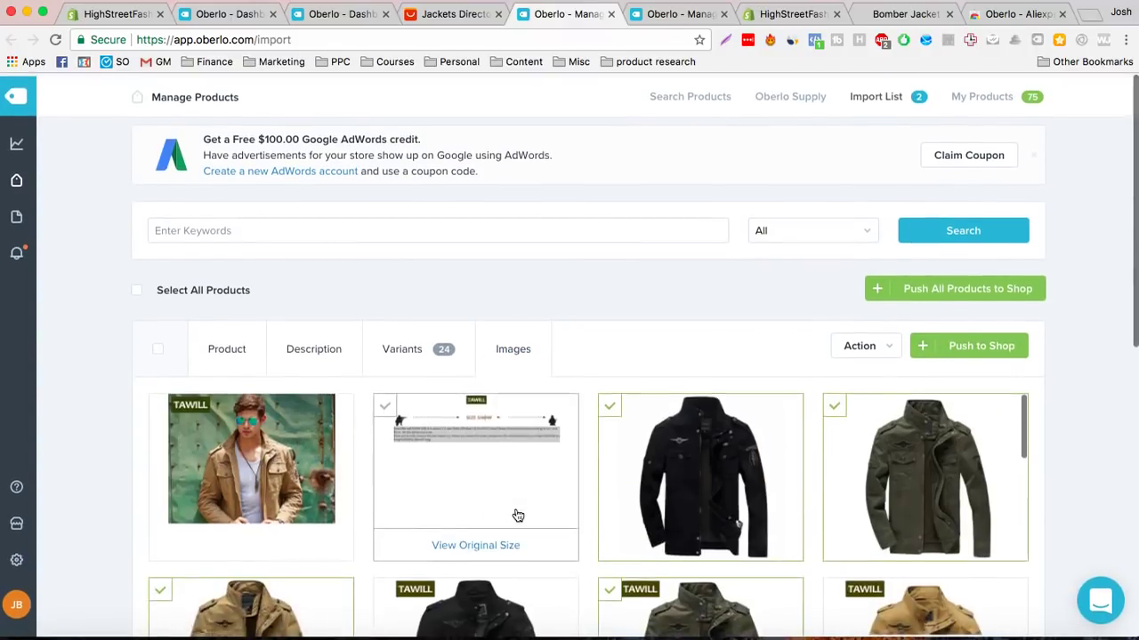
scroll(1094, 407, down, 5)
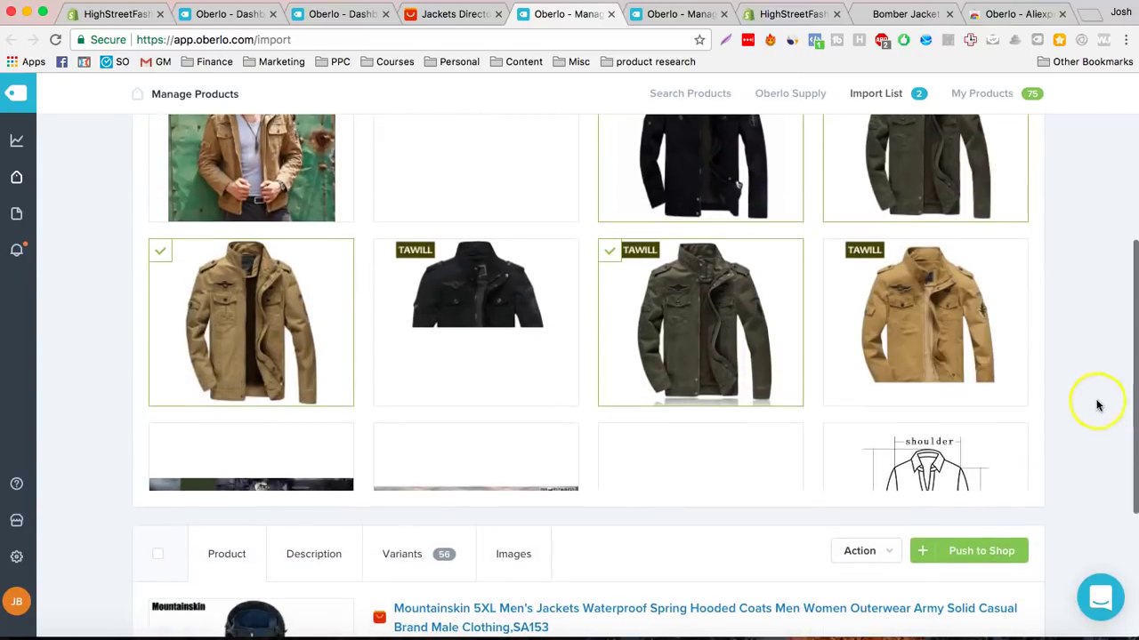
scroll(933, 384, down, 8)
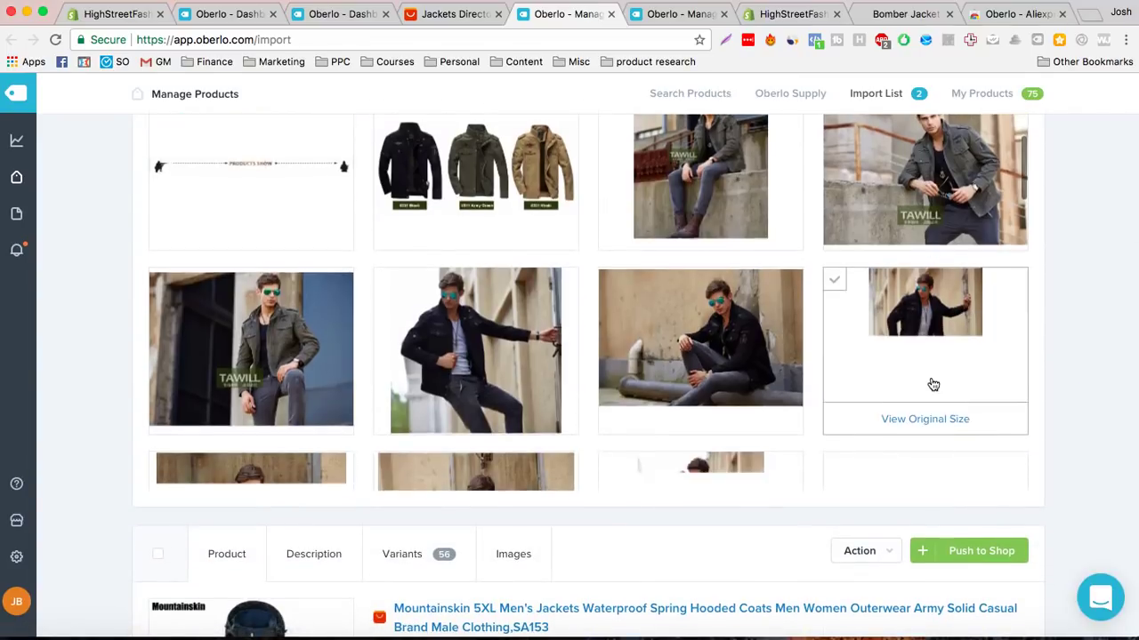
scroll(933, 384, down, 10)
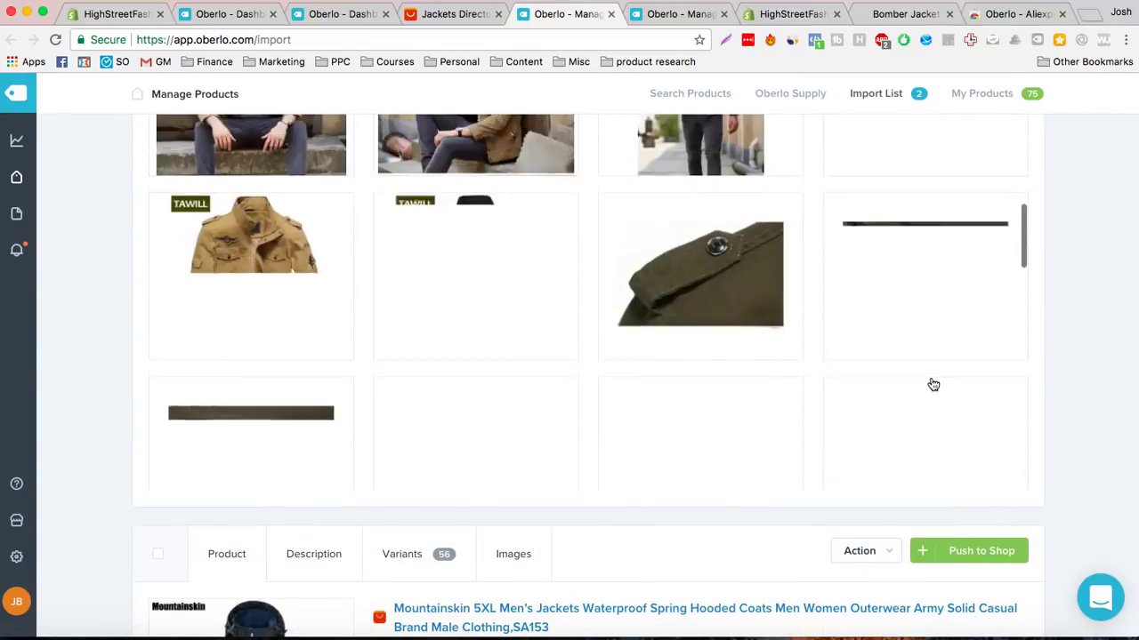
scroll(933, 384, up, 15)
click(966, 344)
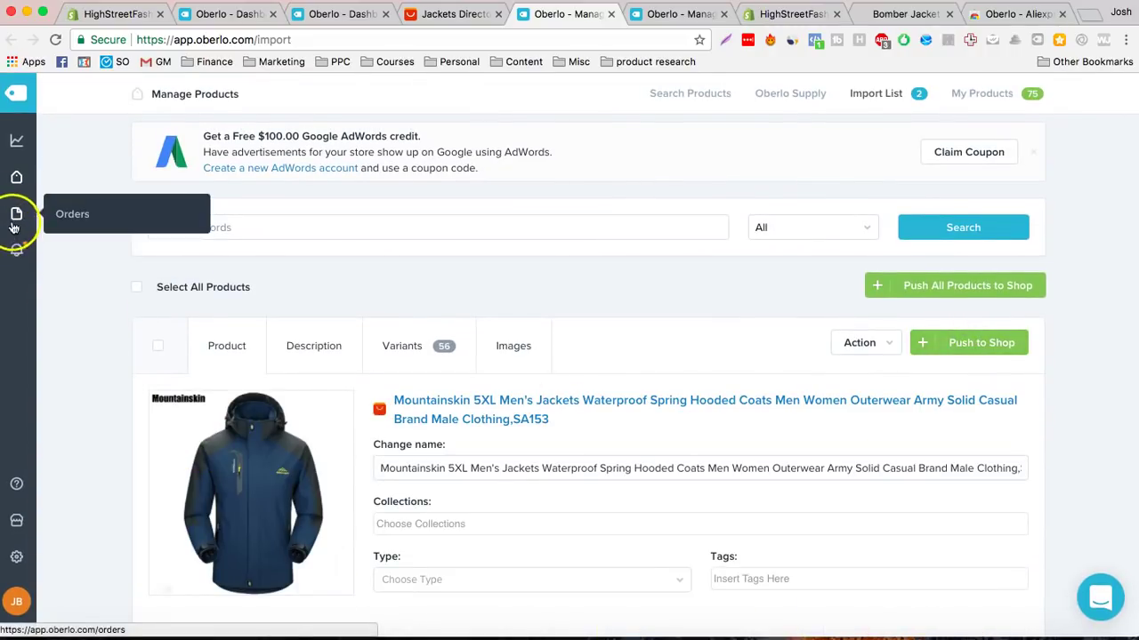
Open the "jacket military" product in Shopify from Oberlo's product list and review its description and variants
mouse_move(14, 174)
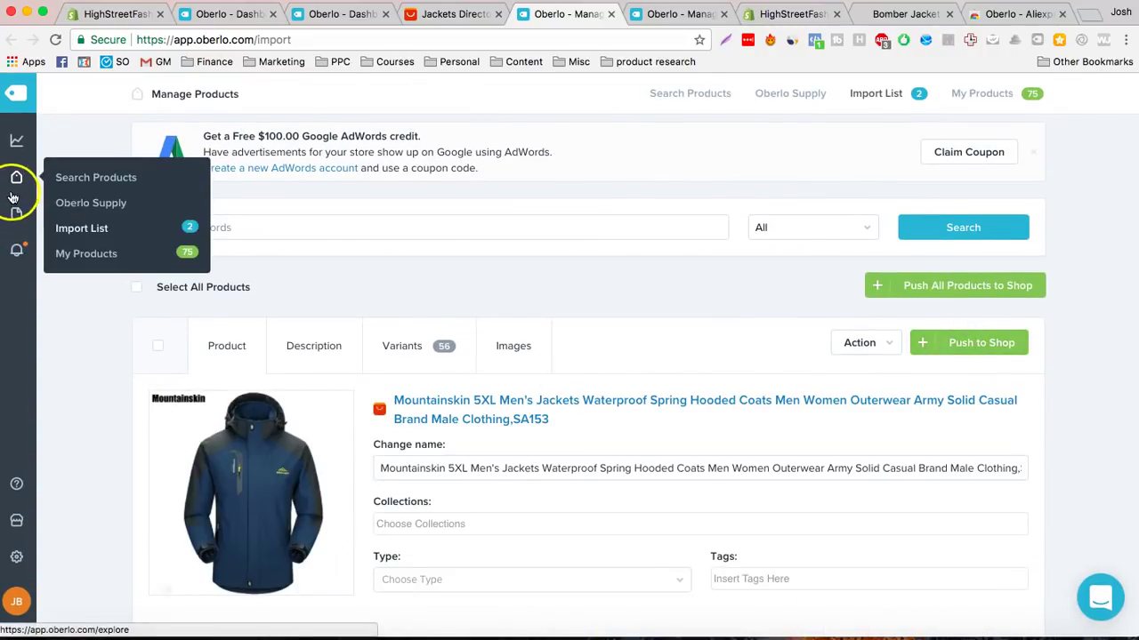
click(107, 257)
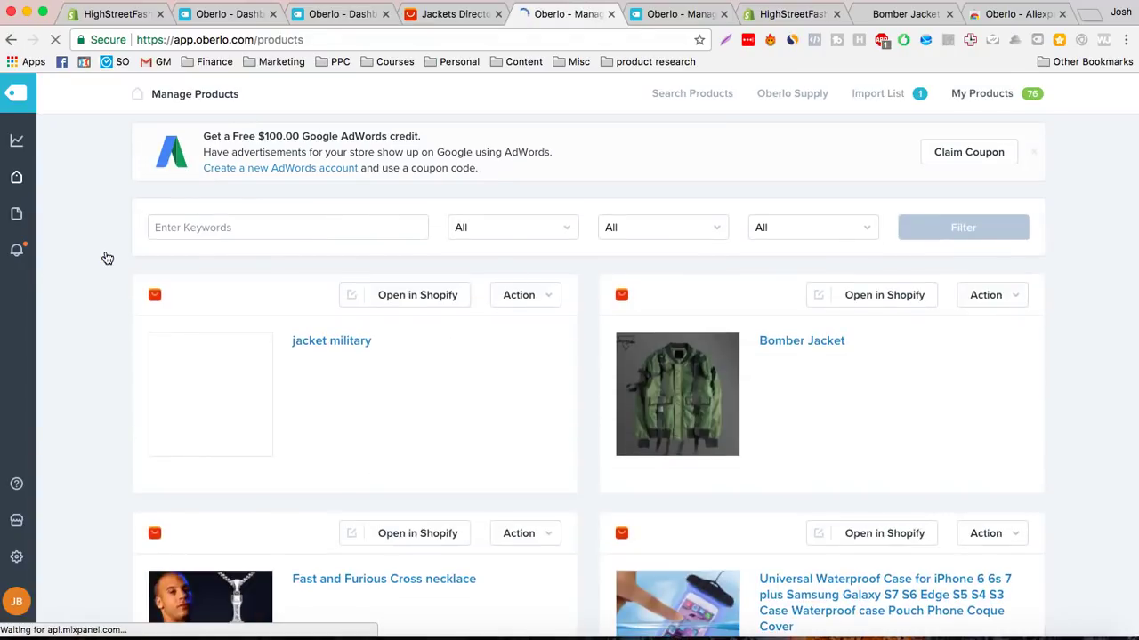
click(415, 297)
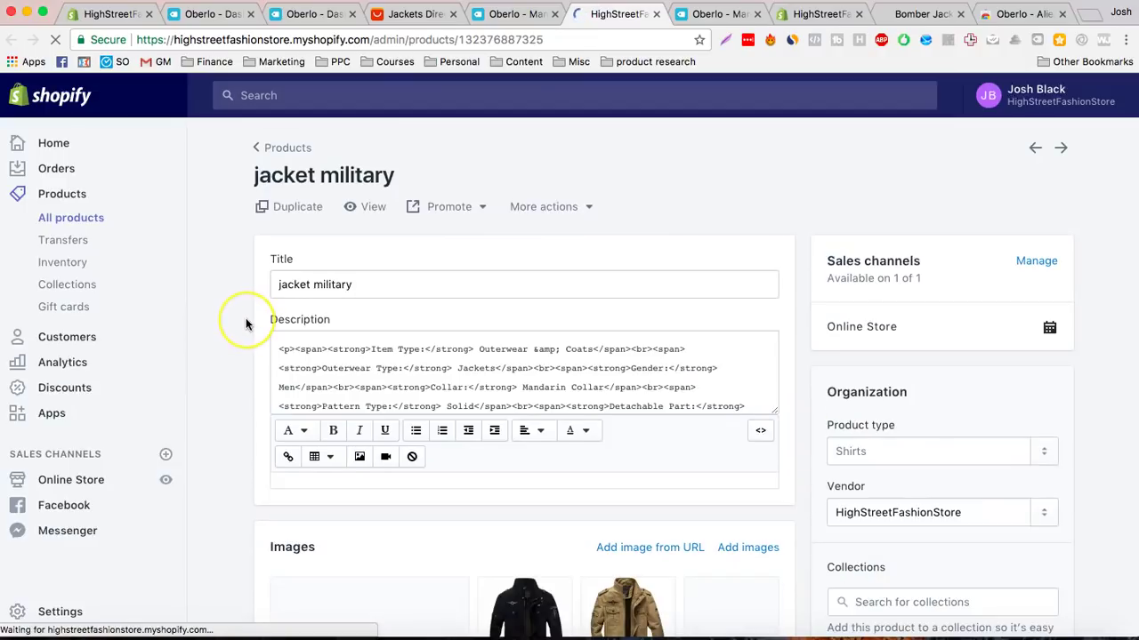
click(229, 380)
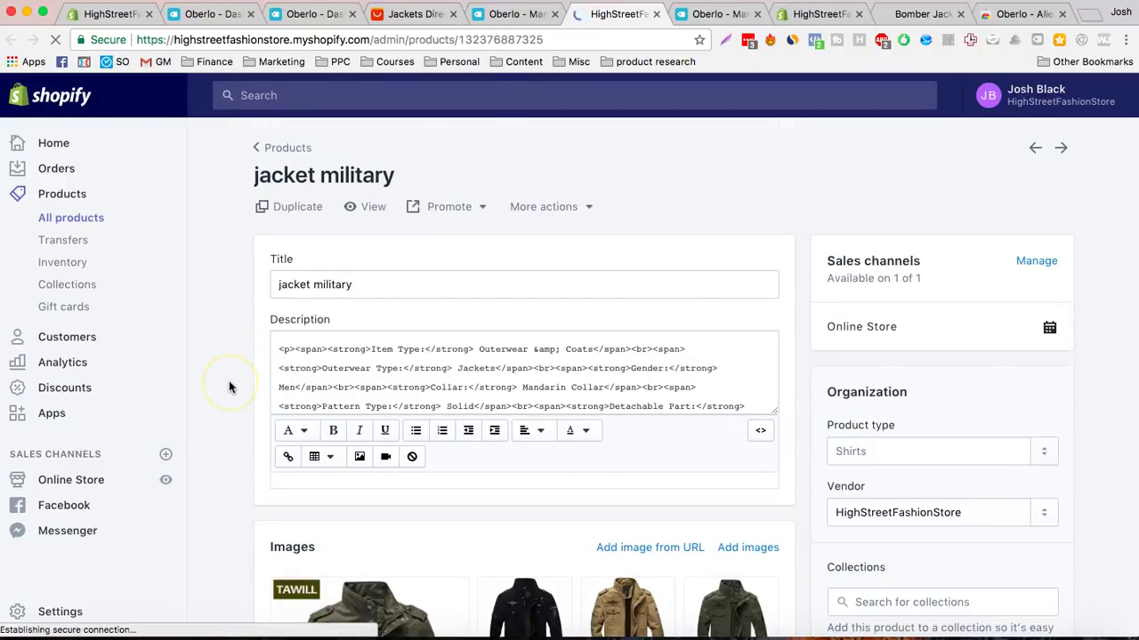
scroll(229, 383, down, 10)
scroll(228, 381, down, 10)
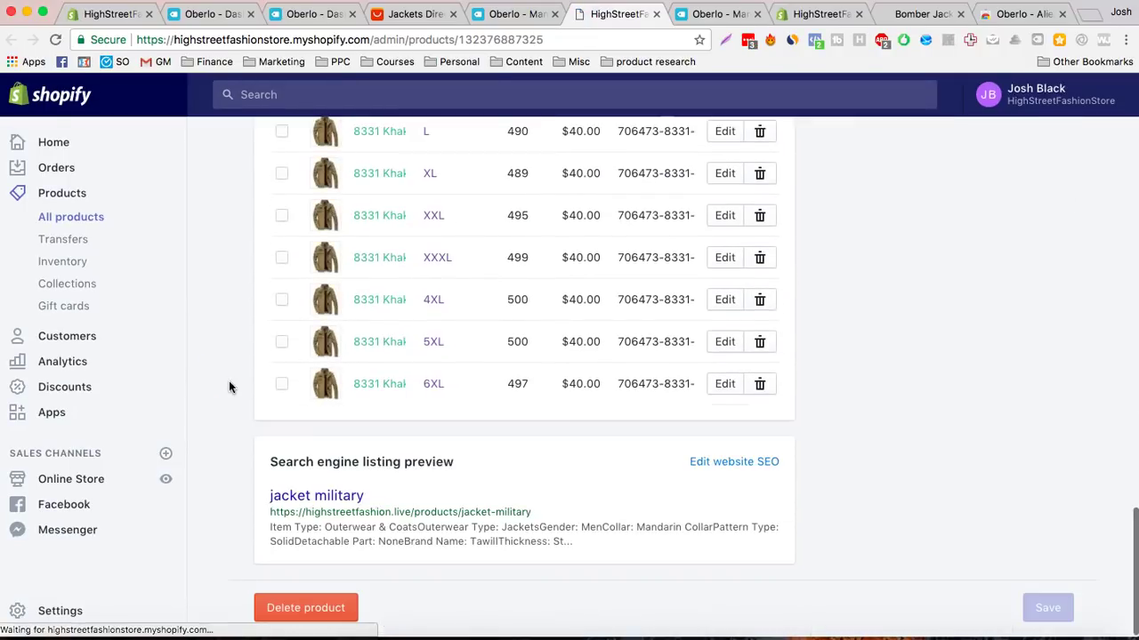
scroll(229, 381, up, 10)
scroll(228, 387, up, 5)
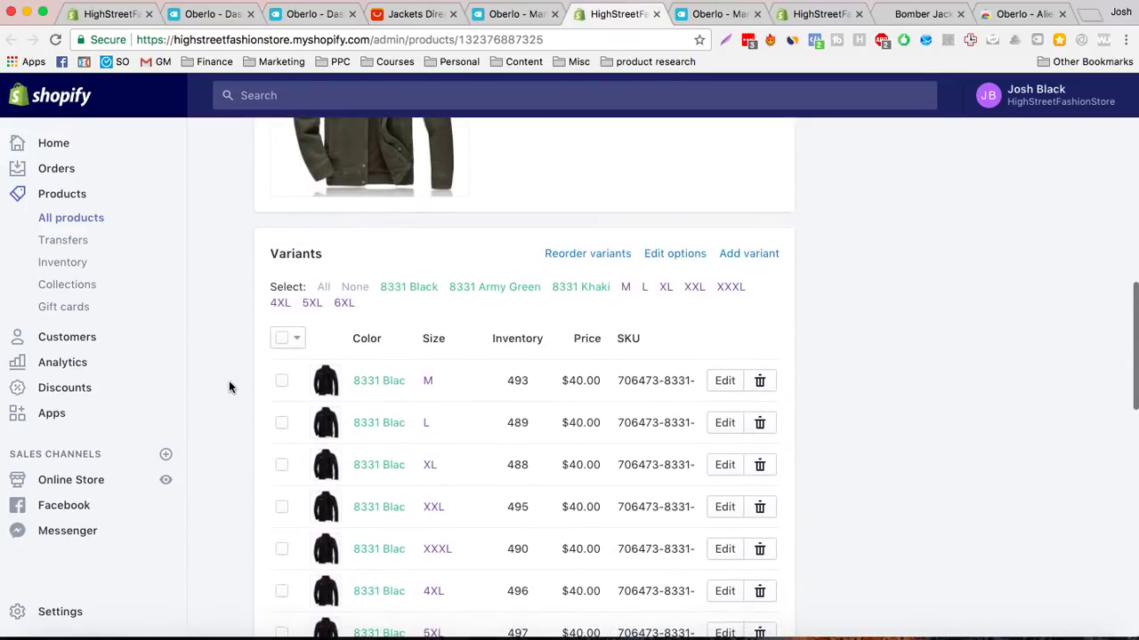
scroll(228, 381, up, 10)
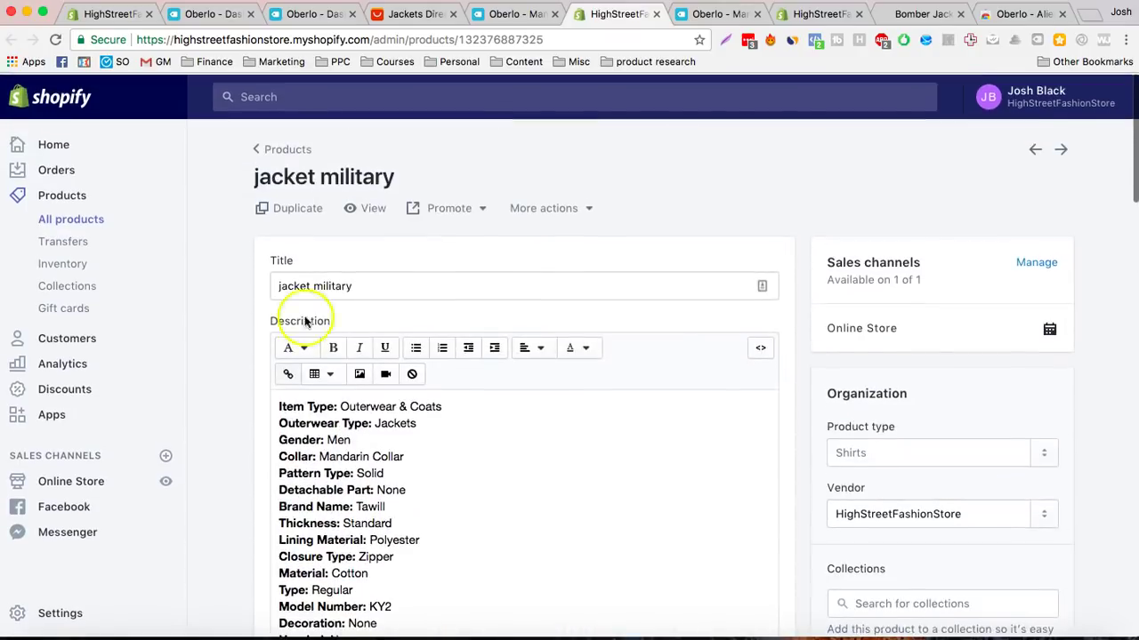
View the "jacket military" product in the online store and examine its price, description and photo
click(356, 212)
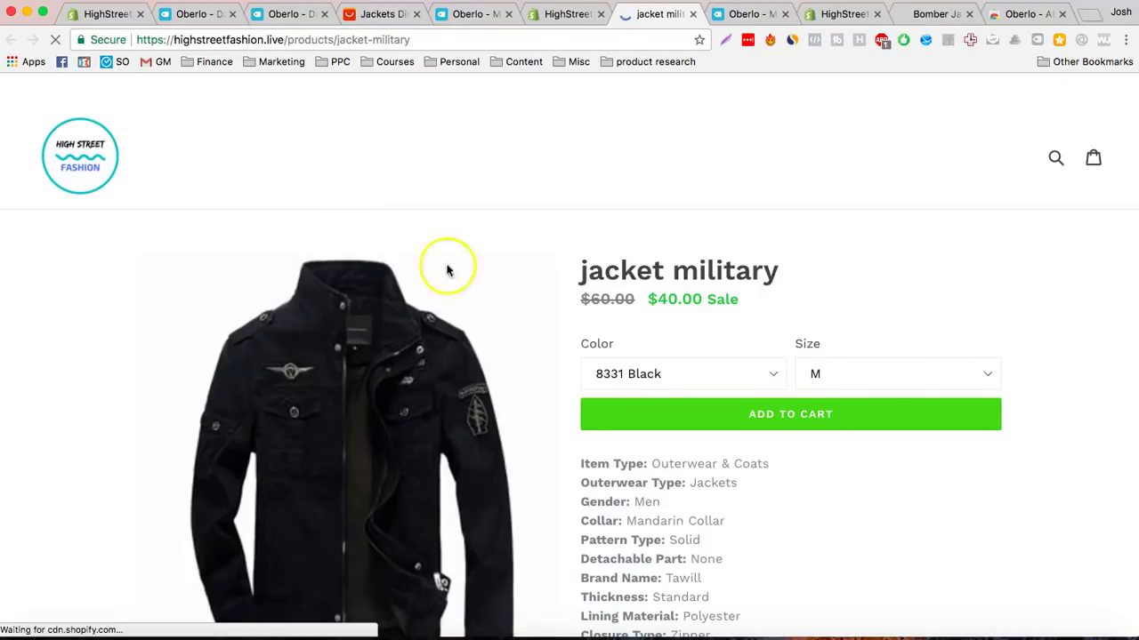
scroll(596, 427, down, 10)
scroll(596, 427, up, 5)
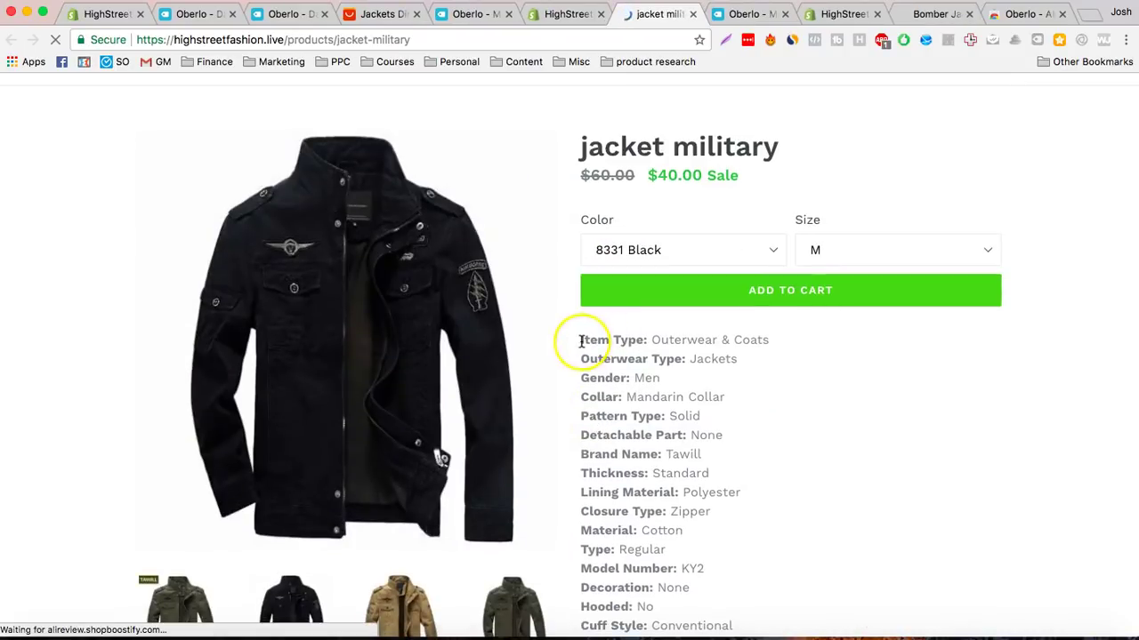
drag(580, 339, 709, 539)
scroll(709, 539, down, 4)
scroll(709, 539, up, 3)
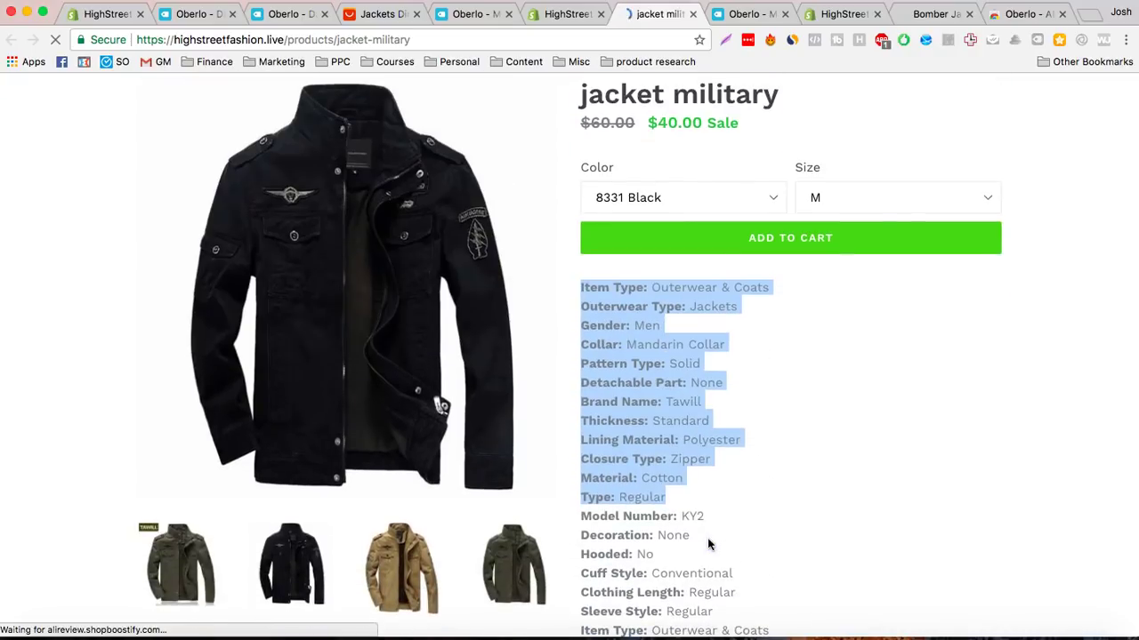
click(870, 362)
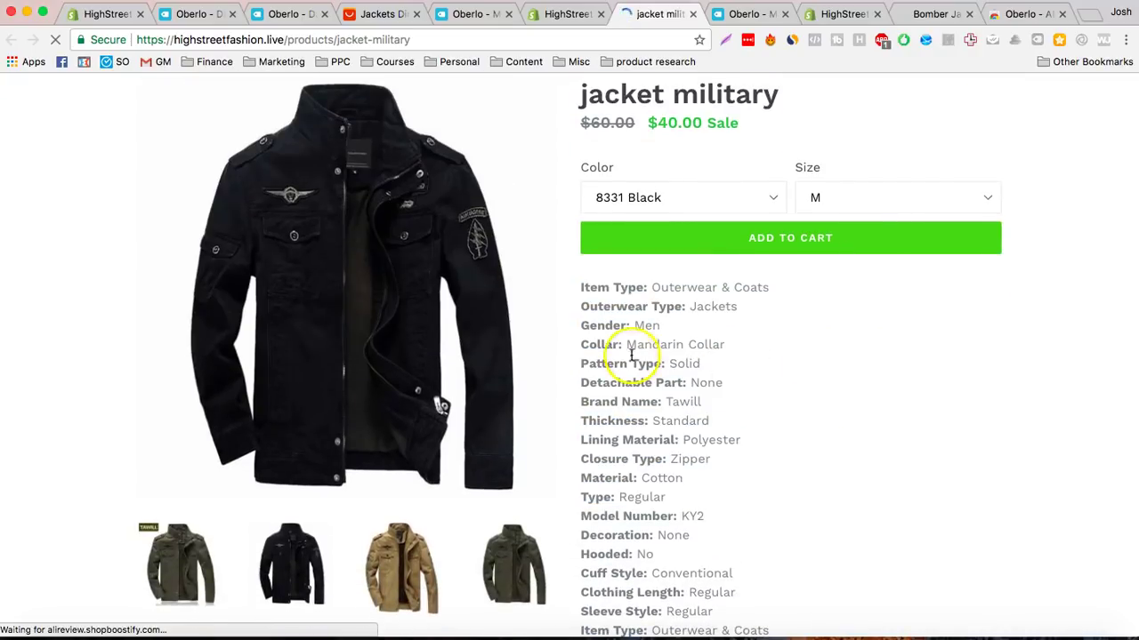
scroll(781, 459, down, 3)
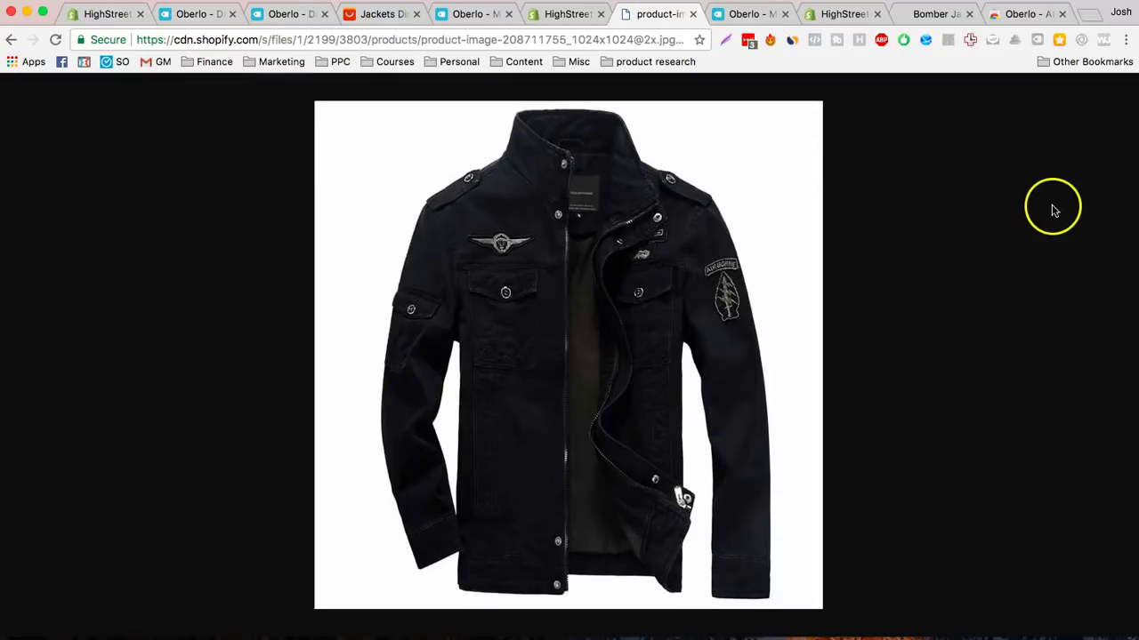
Return from the full-size jacket photo to the store's product page and look over its layout, sales countdown and description
click(15, 41)
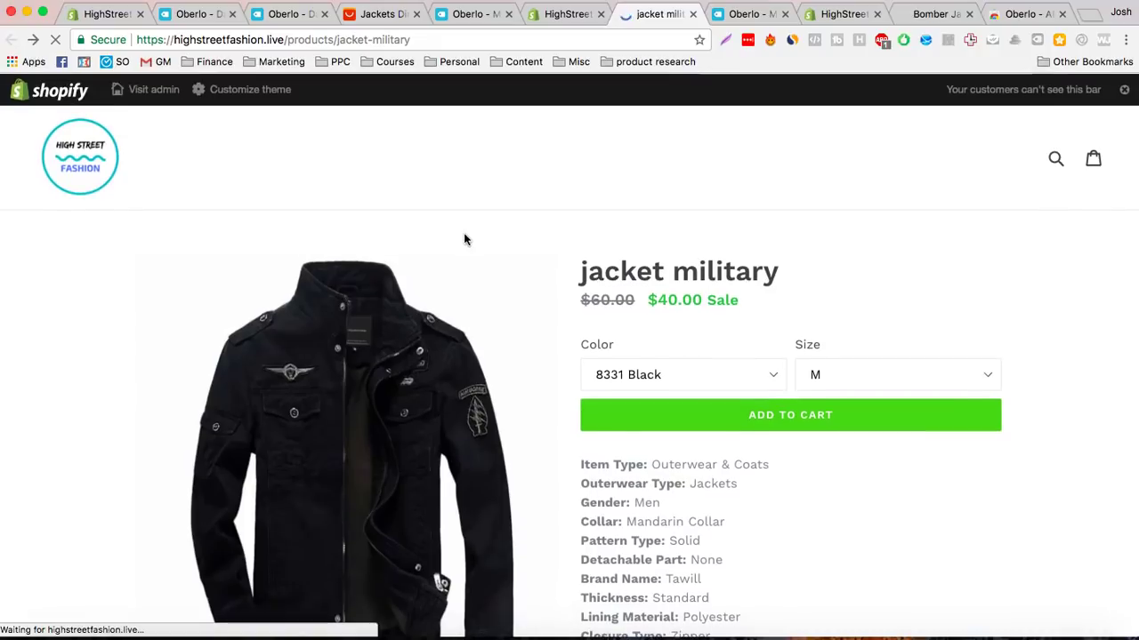
scroll(623, 478, down, 5)
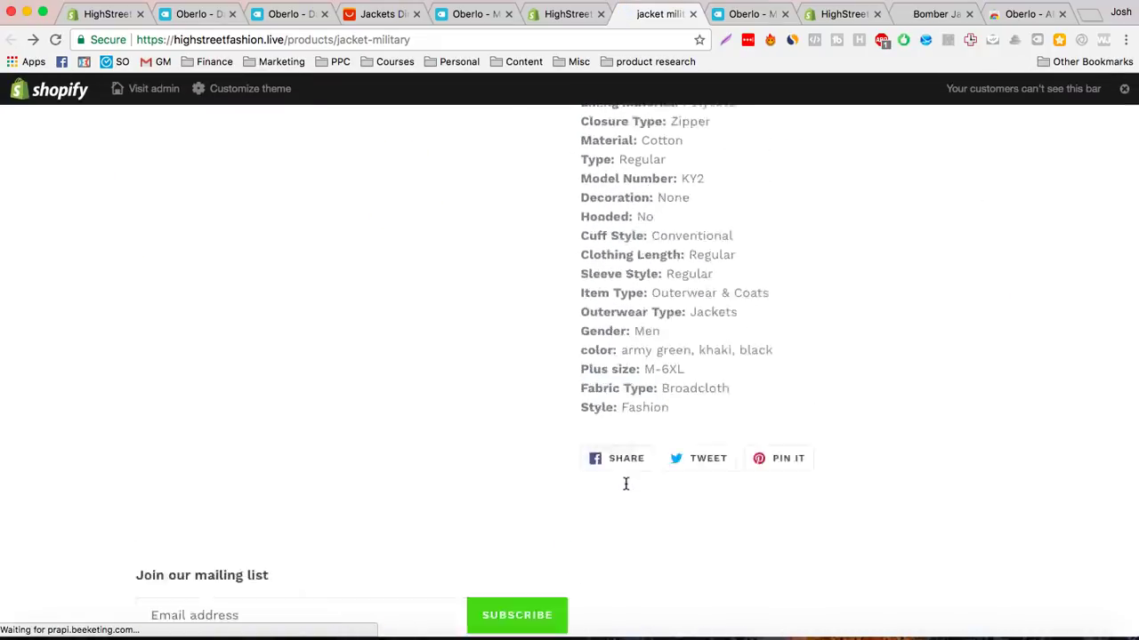
scroll(625, 483, up, 5)
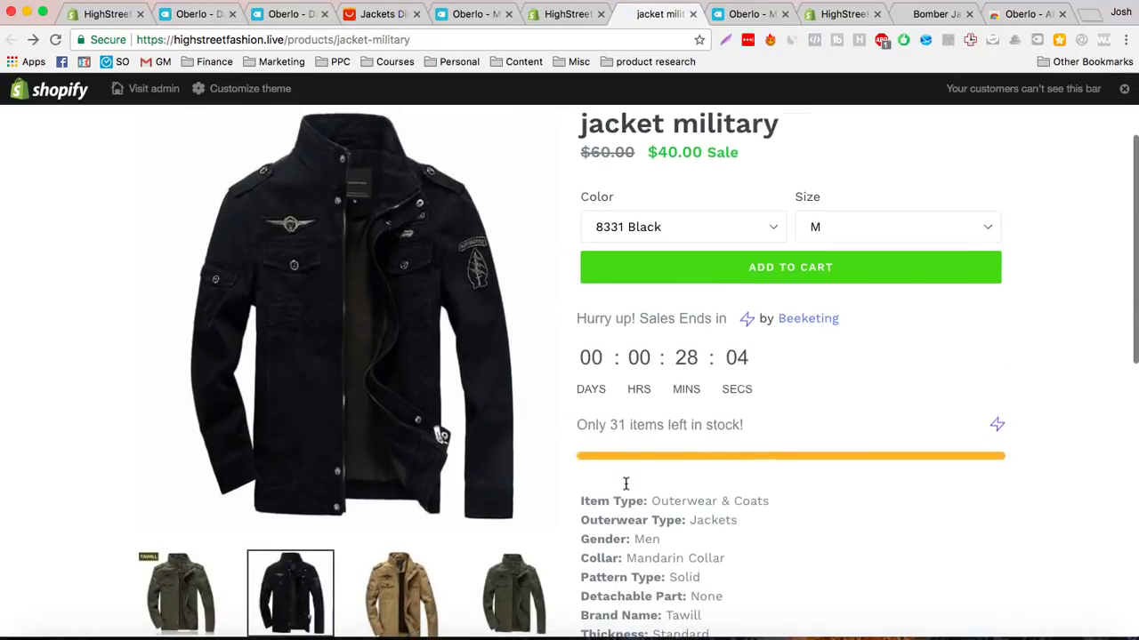
scroll(140, 333, up, 2)
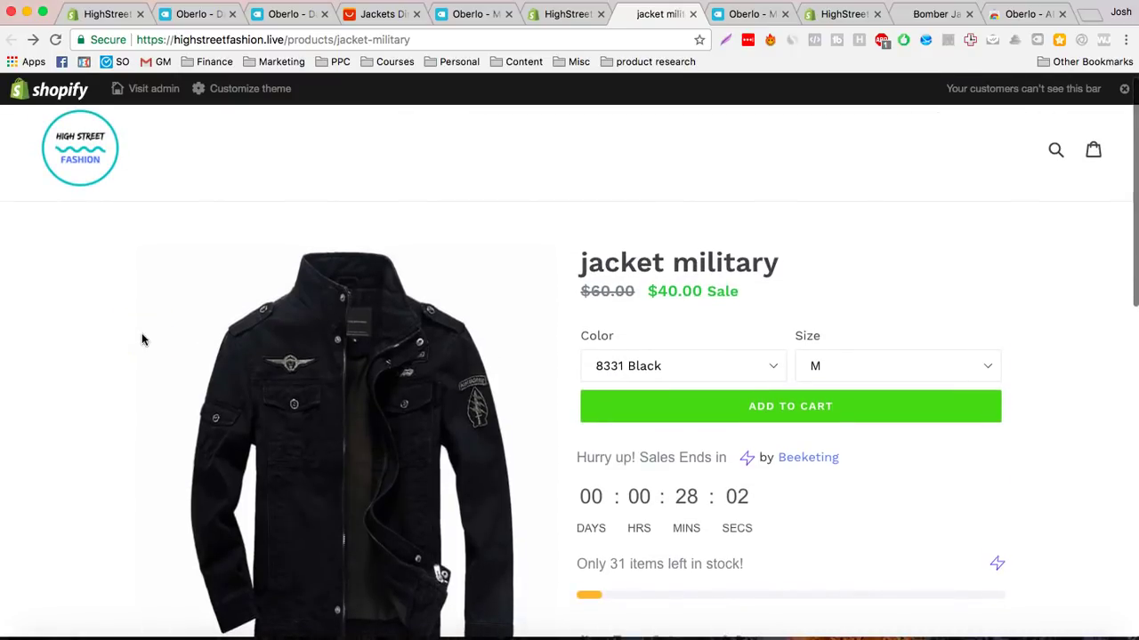
scroll(297, 356, down, 2)
scroll(297, 356, up, 2)
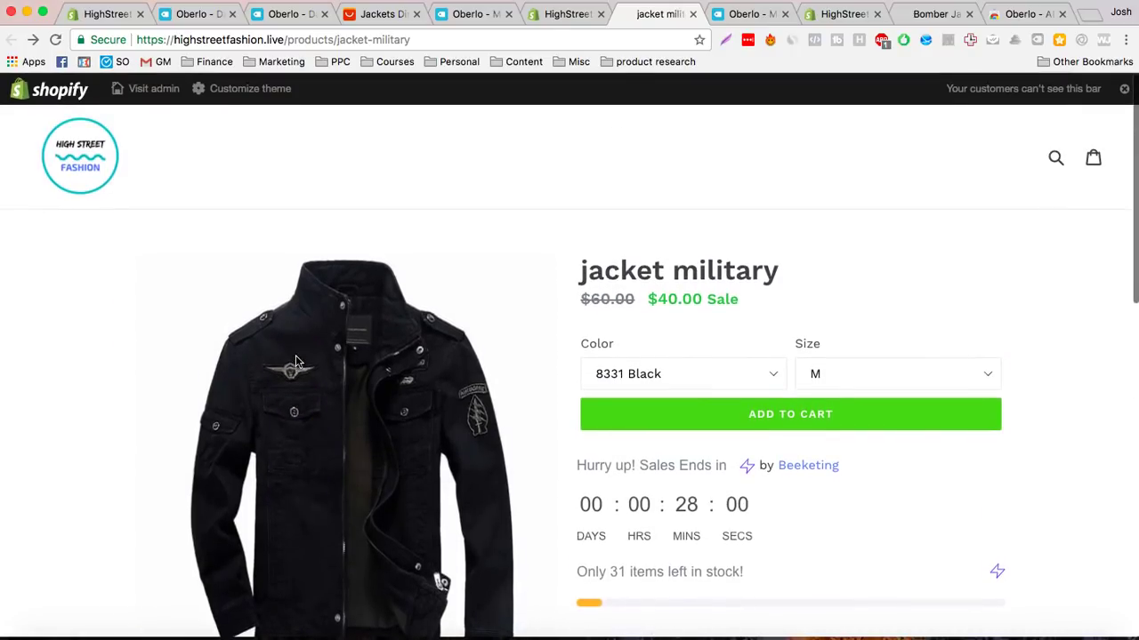